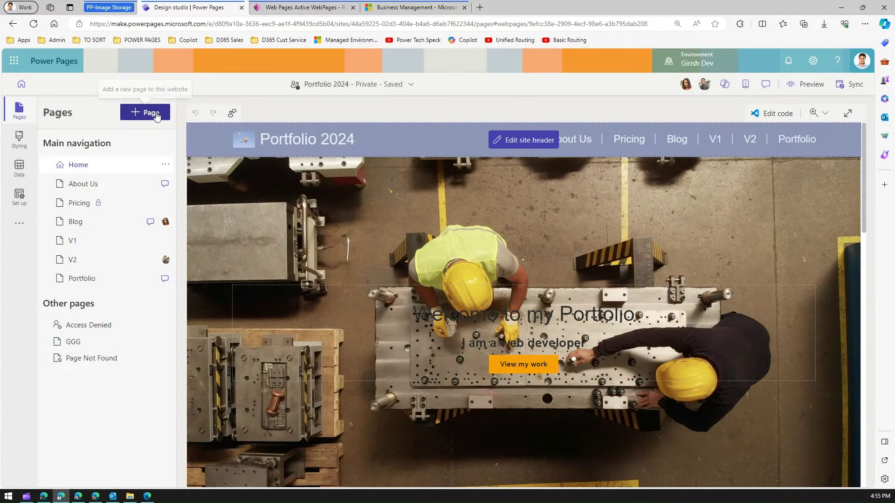
Step: Add a blank page named Services to the site and its main navigation
click(157, 116)
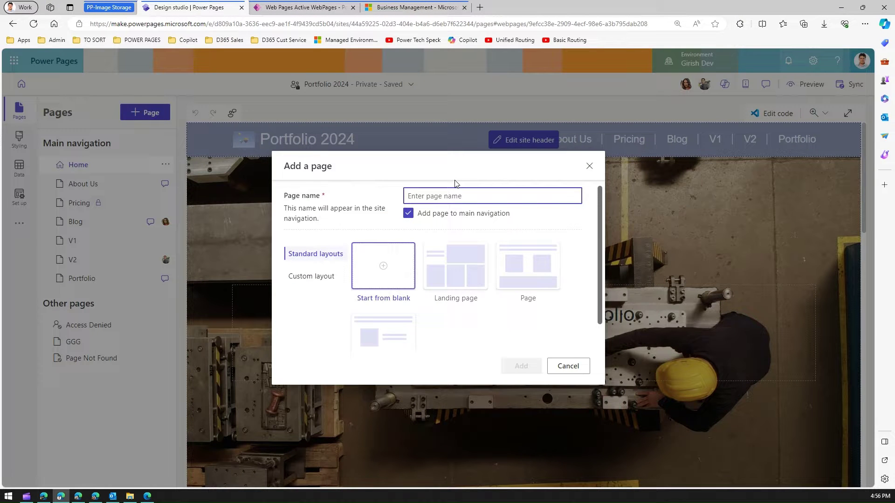
text(Services)
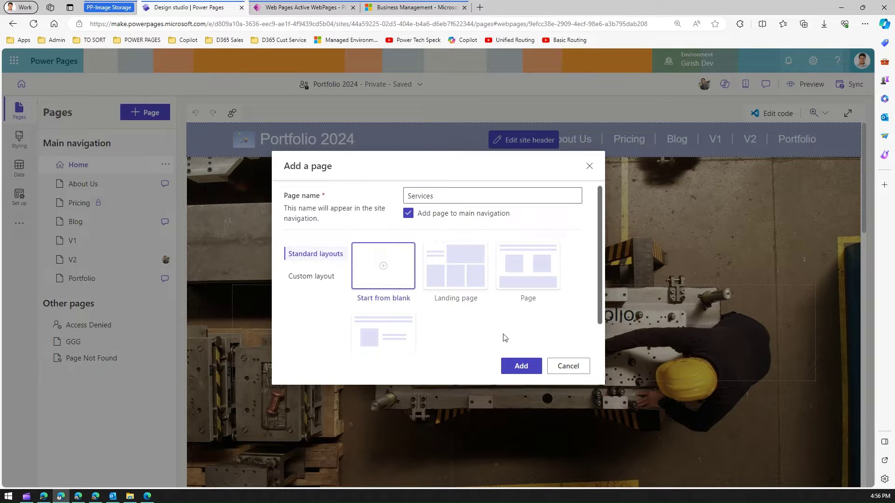
click(525, 368)
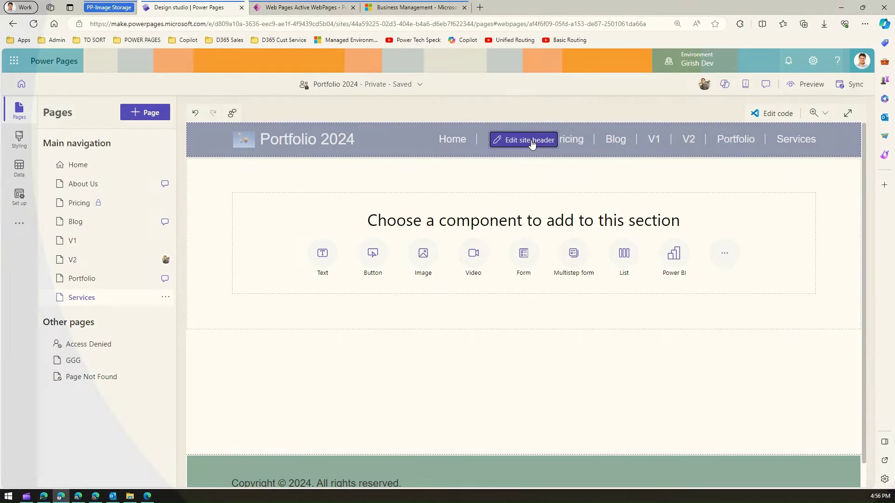
Step: Open the image picker for the site header's logo and show the media library
click(532, 142)
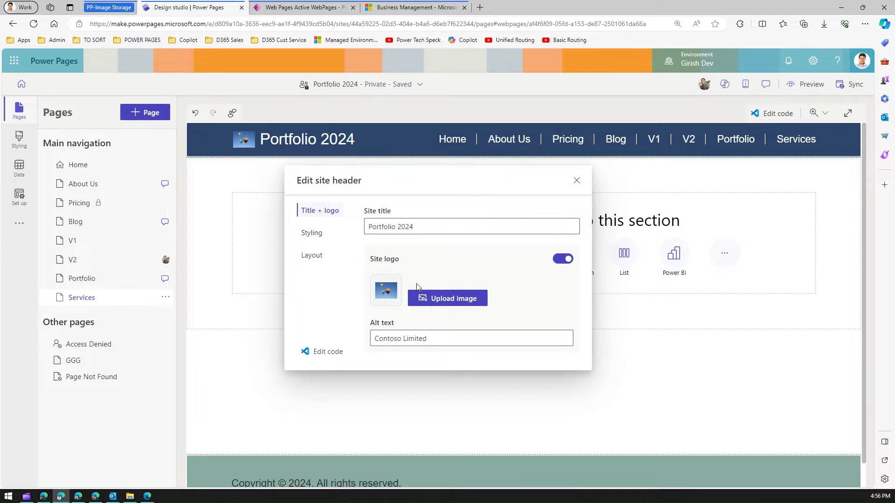
click(447, 303)
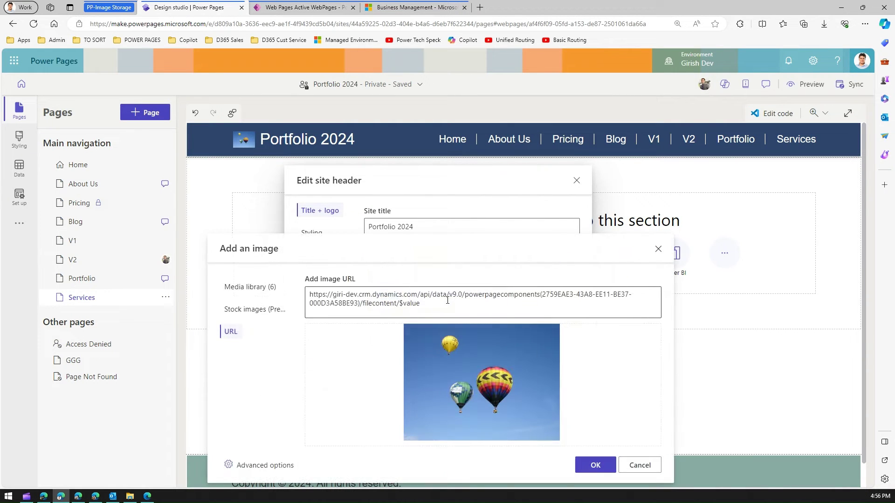
click(256, 289)
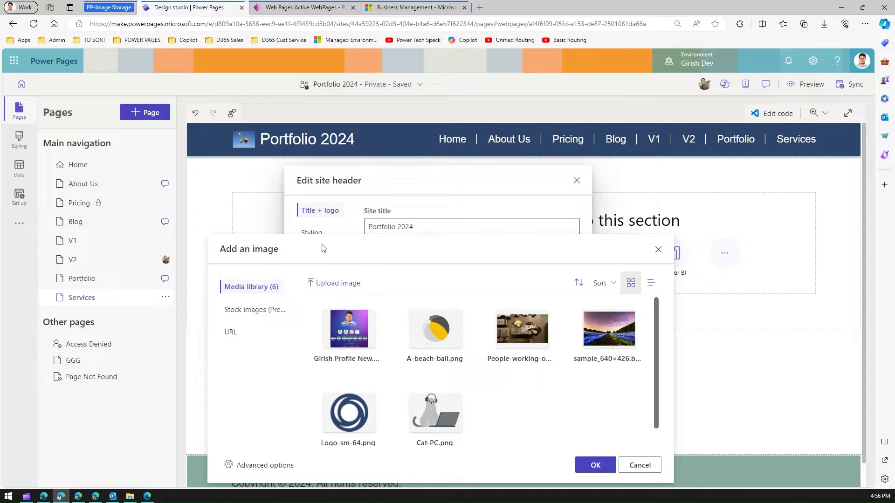
click(419, 309)
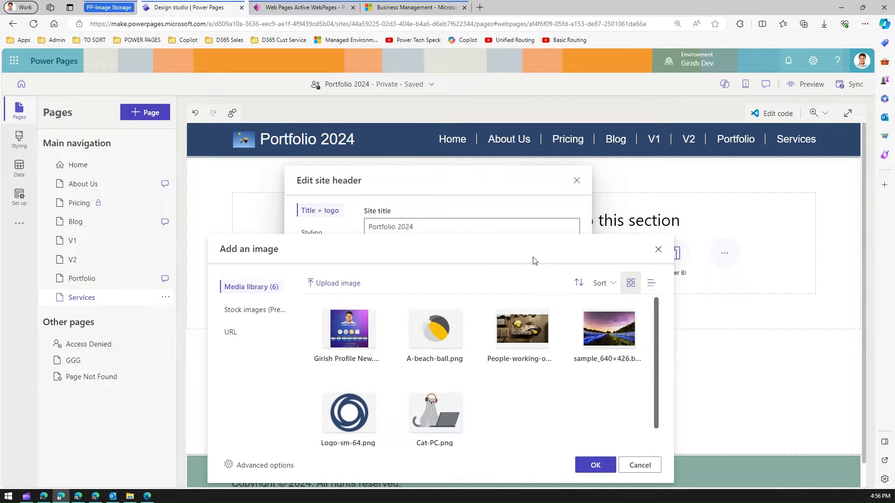
click(352, 286)
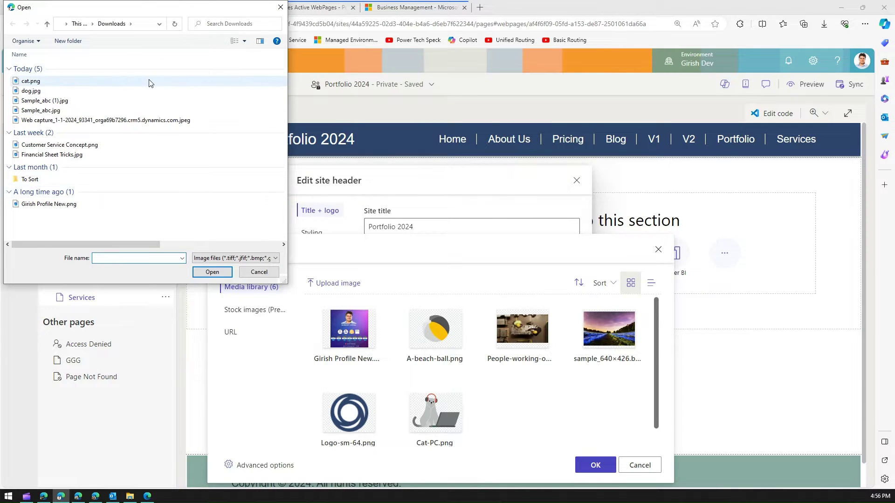
click(259, 272)
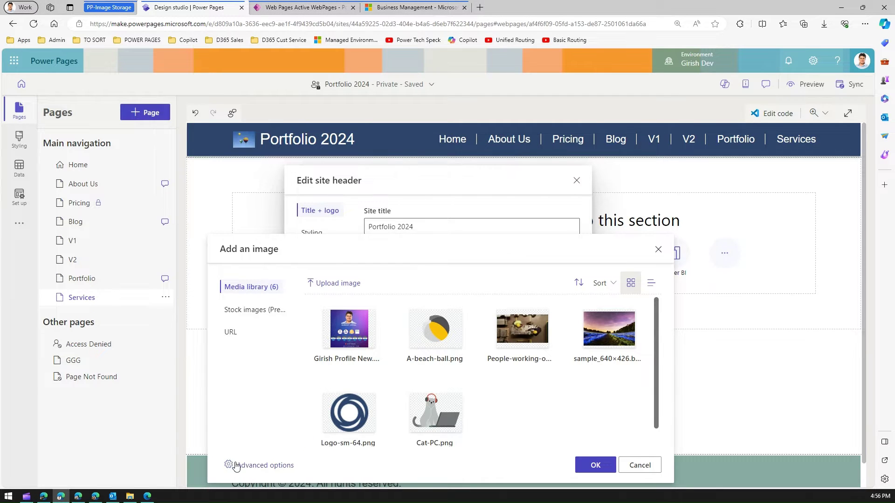
Step: Set the storage location for newly uploaded images to the Home page
click(265, 467)
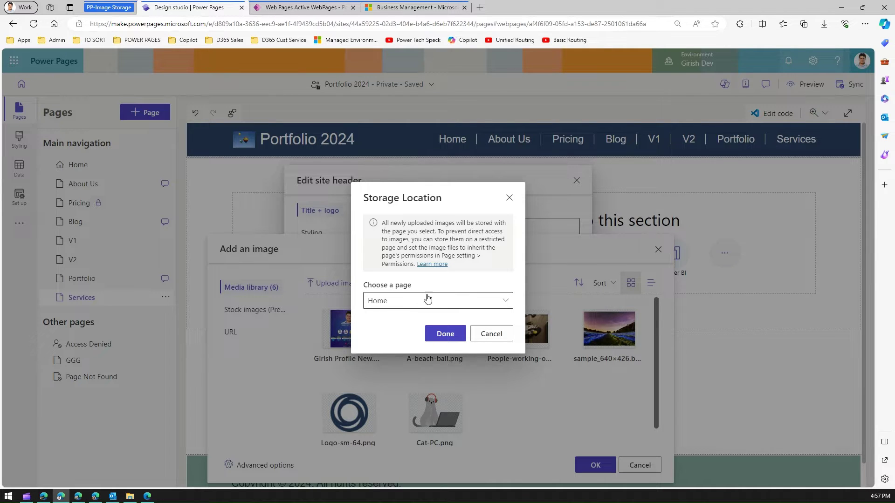
click(508, 301)
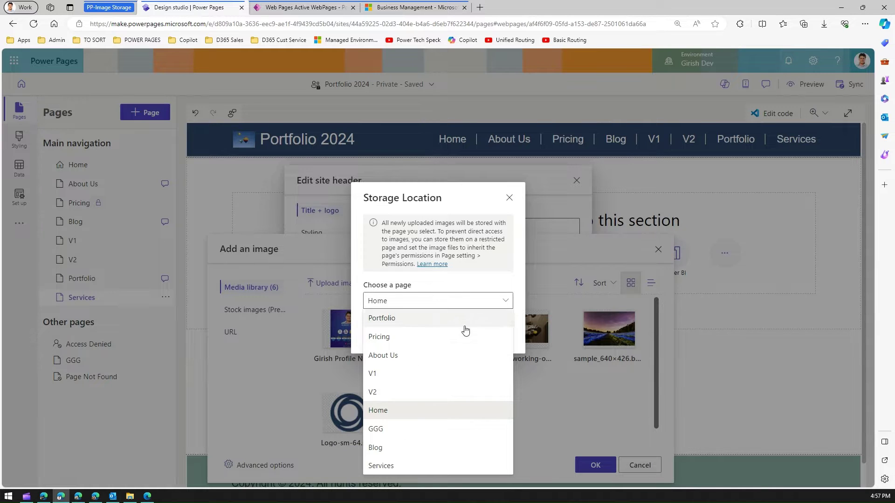
click(401, 339)
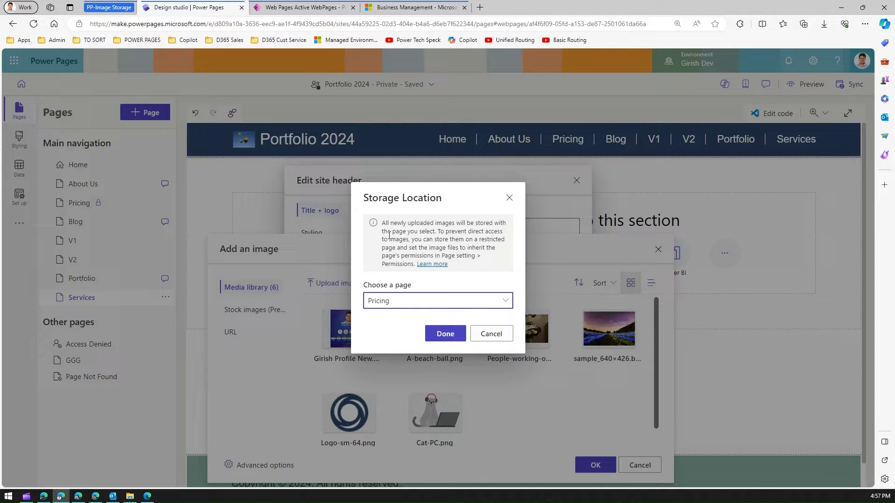
click(450, 304)
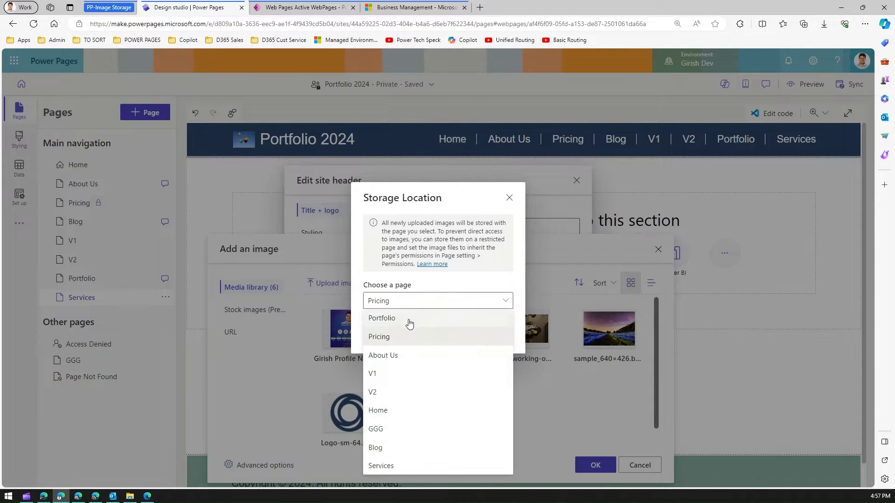
click(393, 414)
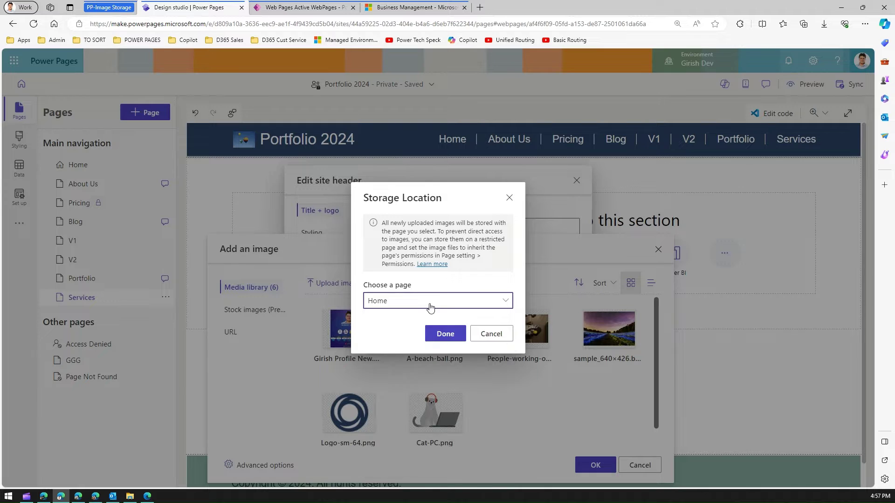
click(445, 334)
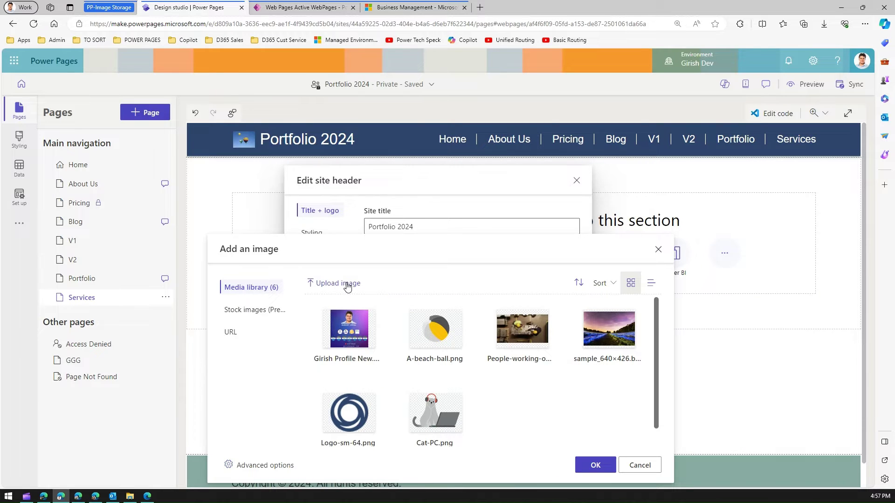
Step: Upload cat.png from the Downloads folder to the media library
click(347, 284)
click(31, 81)
click(215, 273)
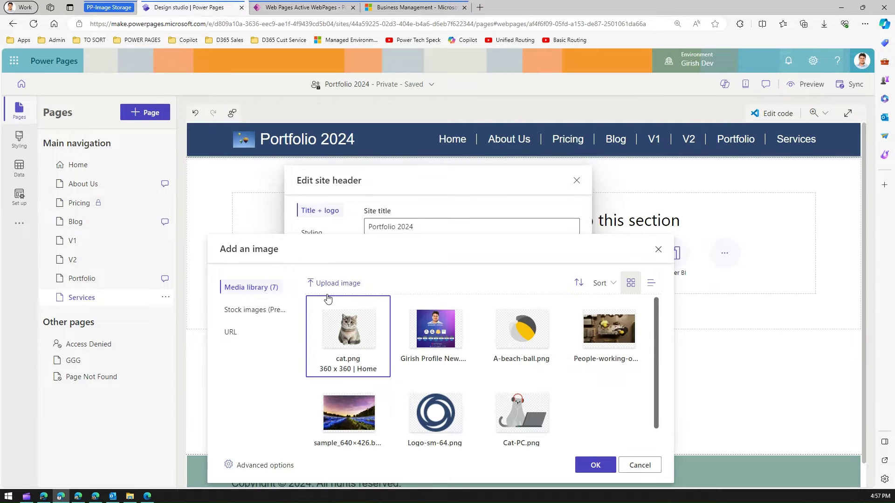
Step: Browse the stock images, including the Transportation, Hobbies, Science, Photography, Sport and Skill categories
click(260, 310)
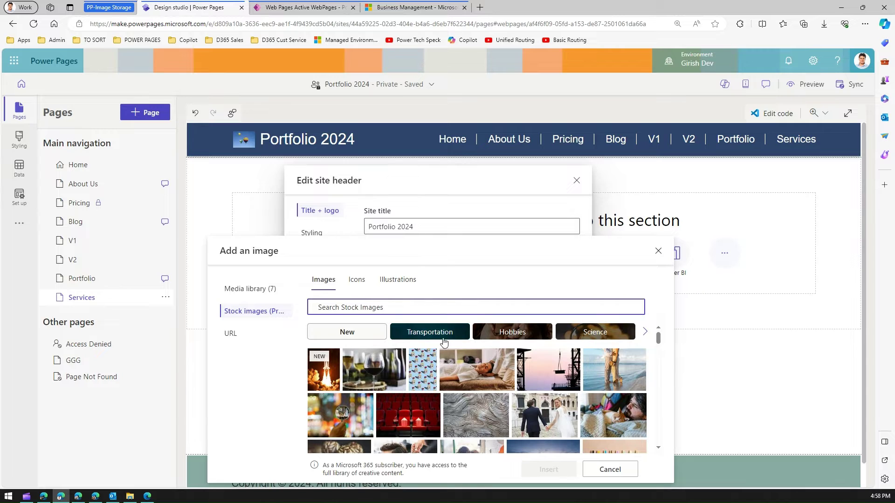
drag(662, 340, 661, 446)
drag(662, 407, 664, 435)
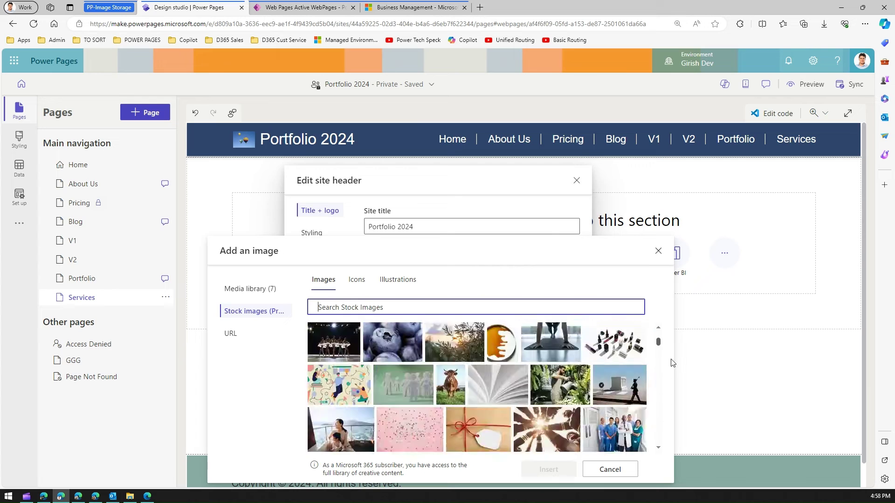
click(429, 333)
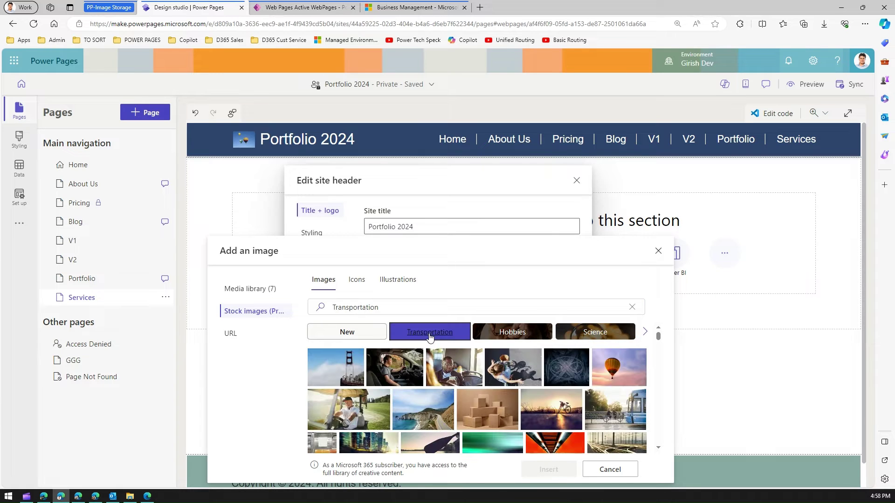
click(498, 334)
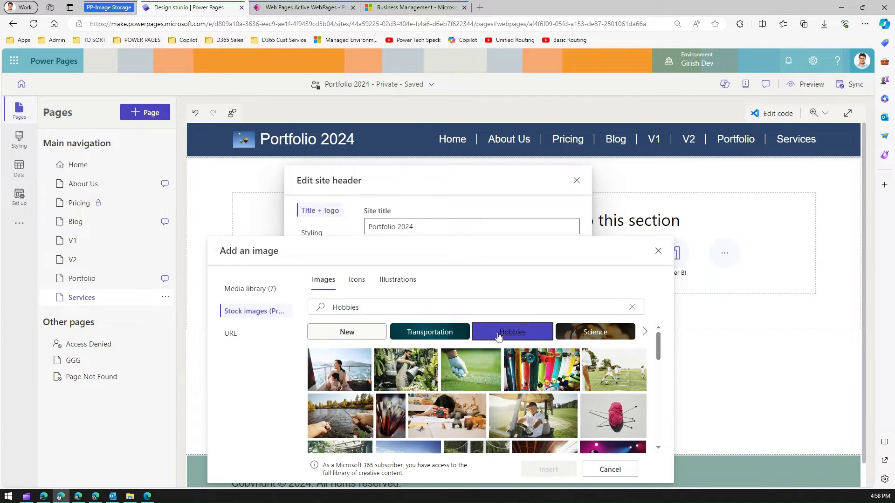
click(595, 332)
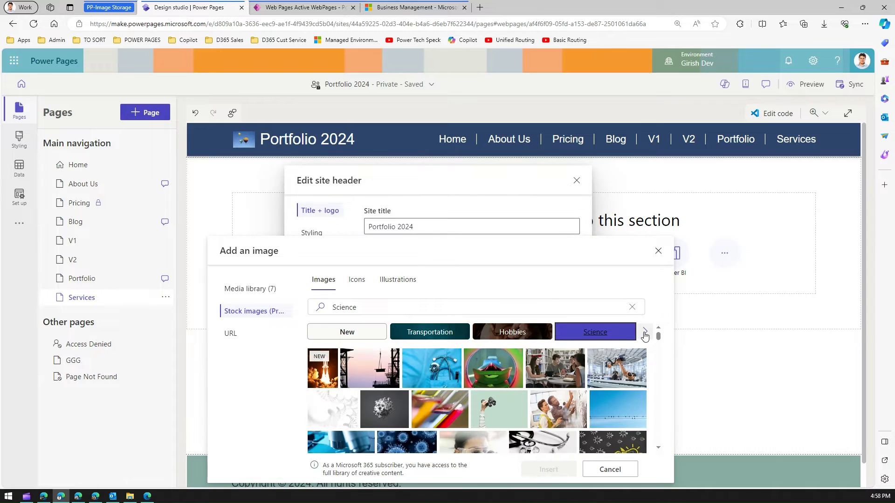
click(645, 332)
click(645, 333)
click(645, 332)
click(536, 334)
click(598, 333)
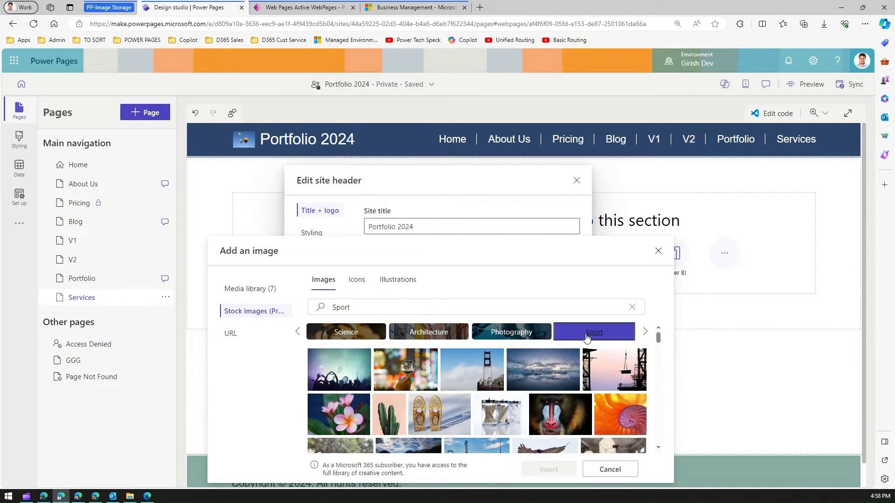
click(647, 335)
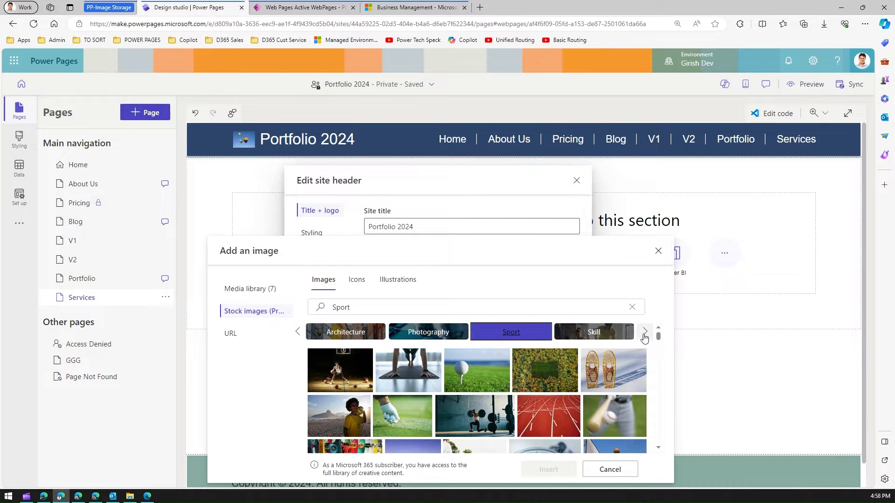
click(594, 334)
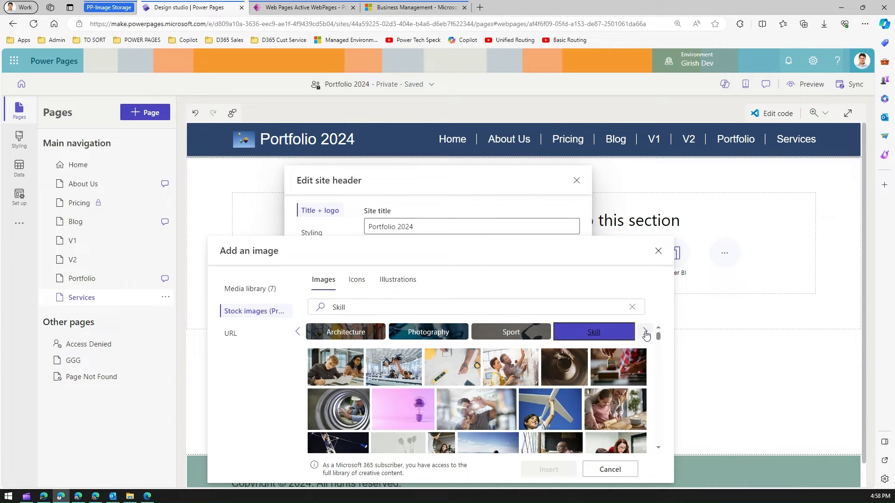
Step: Browse the remaining stock image categories, including Sky, Tourism, Luminosity, Creativity and Planning
click(645, 332)
click(602, 334)
click(645, 331)
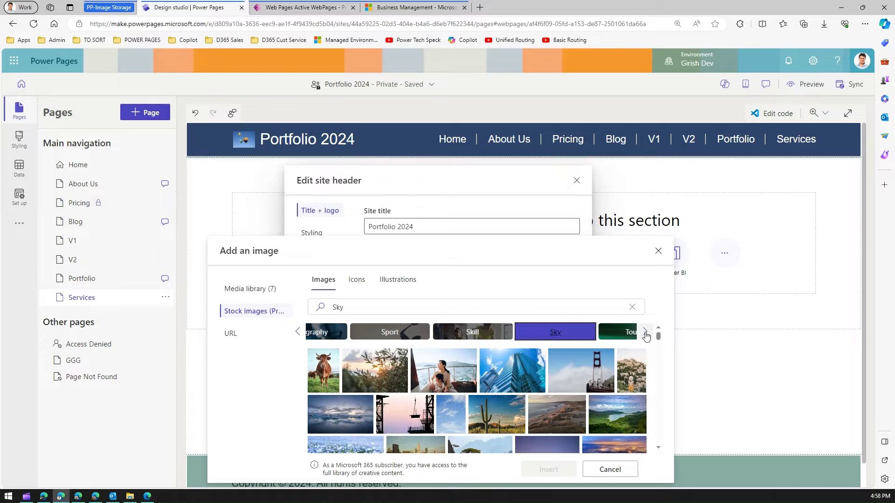
click(620, 333)
click(644, 333)
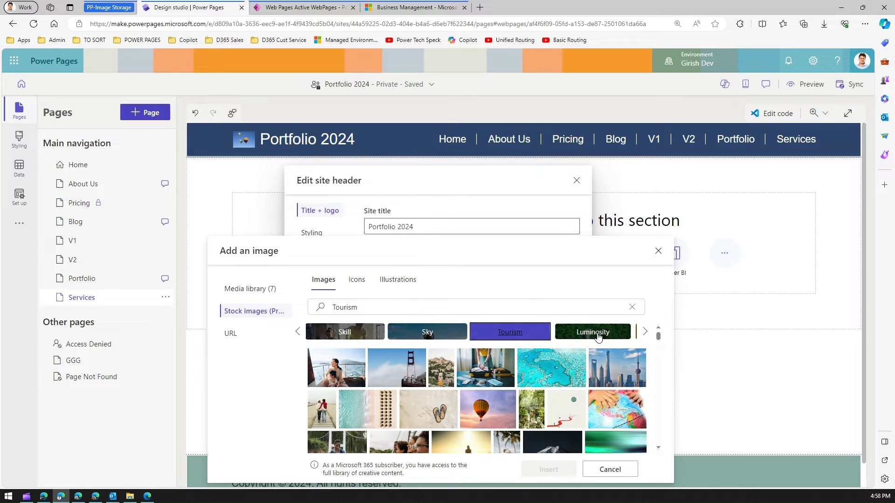
click(601, 333)
click(645, 333)
click(600, 335)
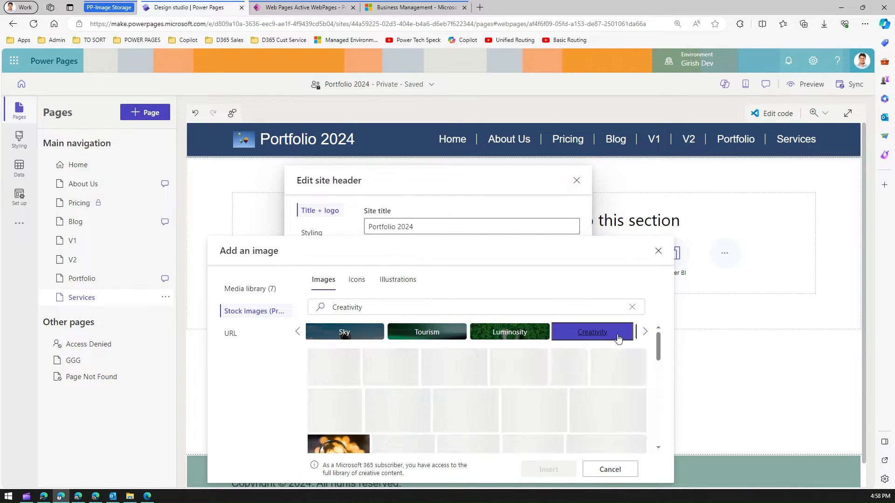
click(645, 332)
click(600, 339)
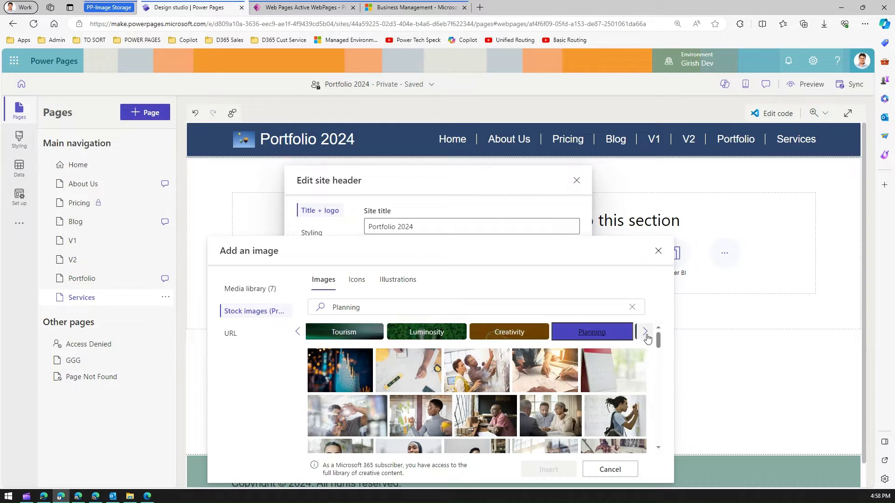
click(645, 332)
click(597, 339)
click(645, 332)
click(645, 333)
click(645, 333)
click(645, 332)
click(645, 332)
click(594, 334)
click(645, 332)
click(590, 331)
Step: Search the stock library for "animals" and look through the matching images and icons
double_click(329, 307)
text(animals)
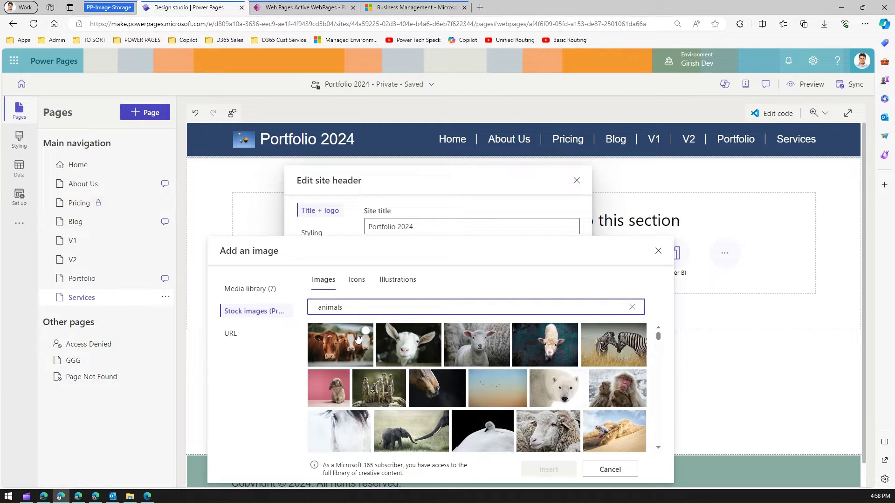
click(359, 283)
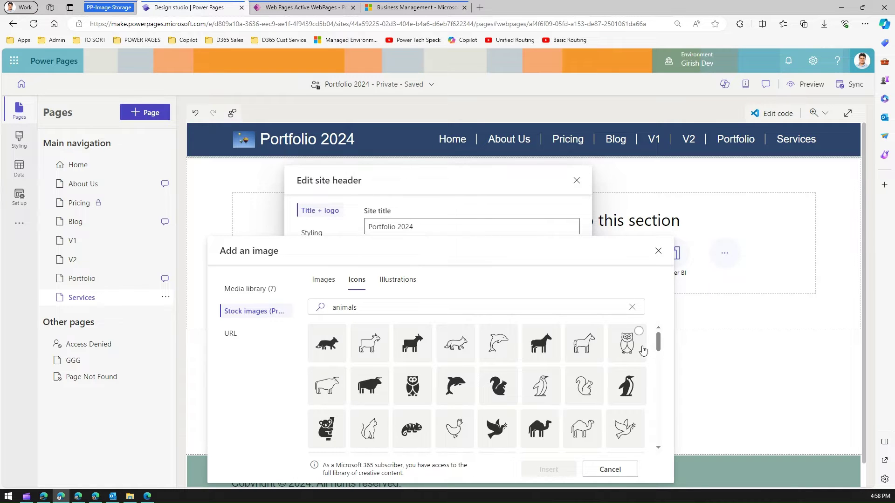
drag(659, 345, 662, 375)
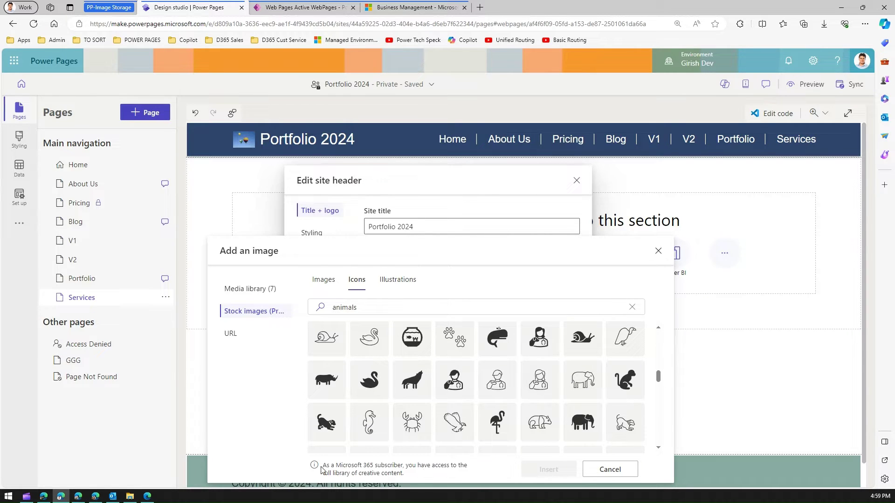
drag(659, 380, 449, 304)
Step: Search the stock icons for "arrow" and for "back"
double_click(449, 303)
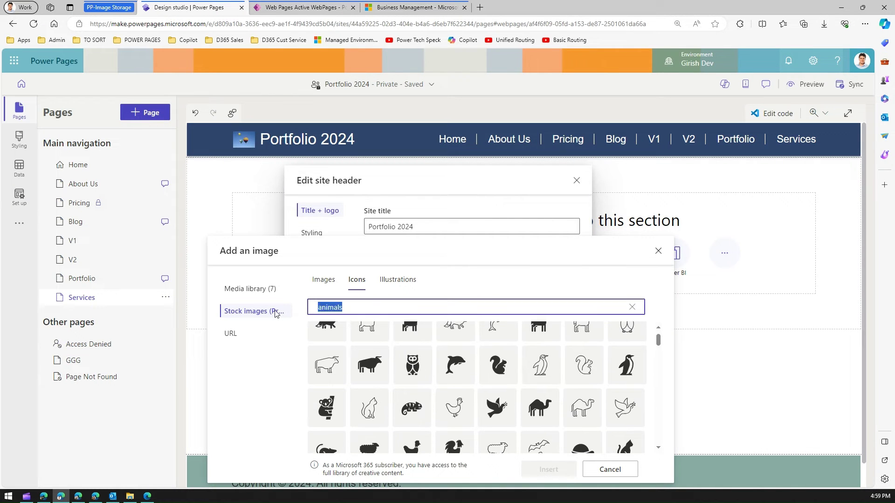
text(arrow)
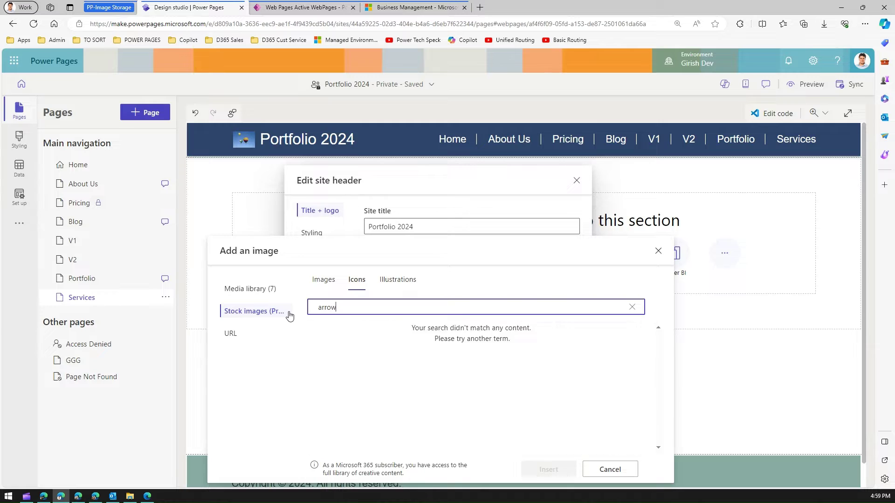
double_click(338, 310)
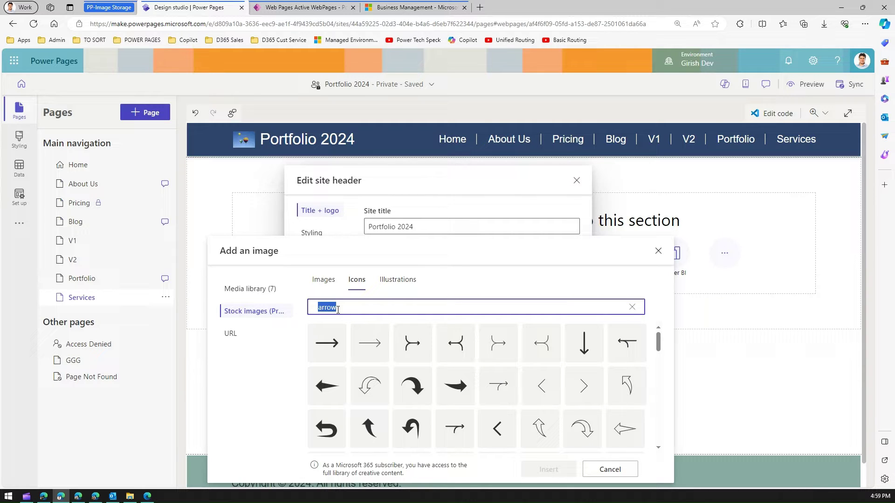
text(back)
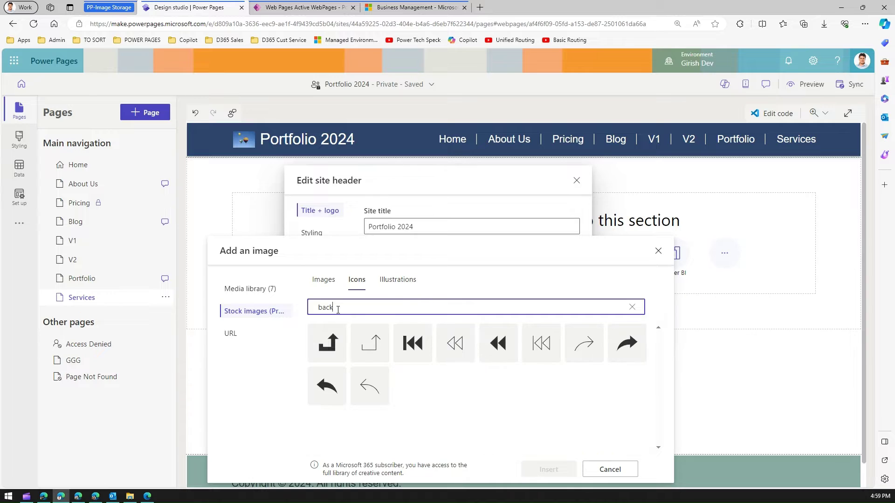
Step: Search the stock icons for "play" and look through the illustrations matching the same term
double_click(356, 308)
text(play)
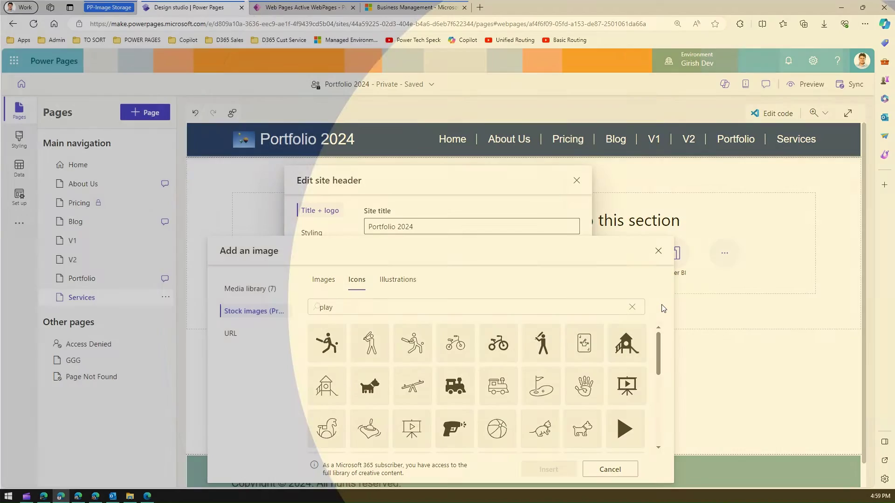
click(667, 305)
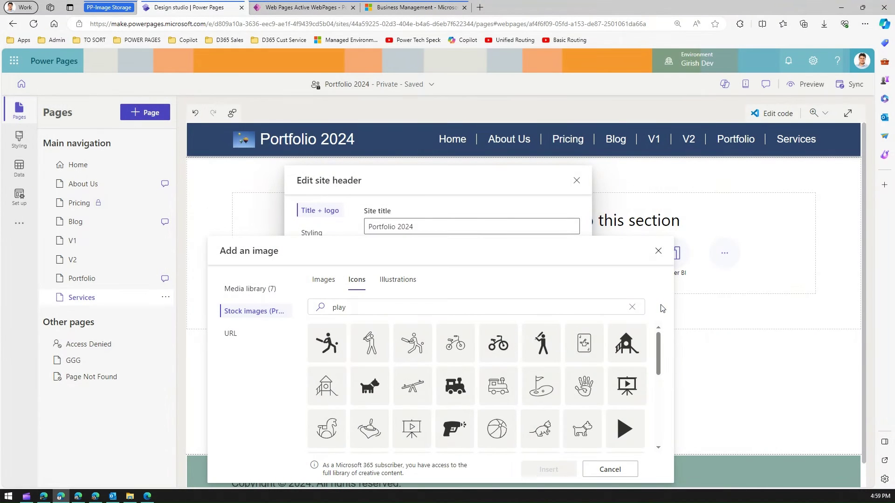
click(397, 285)
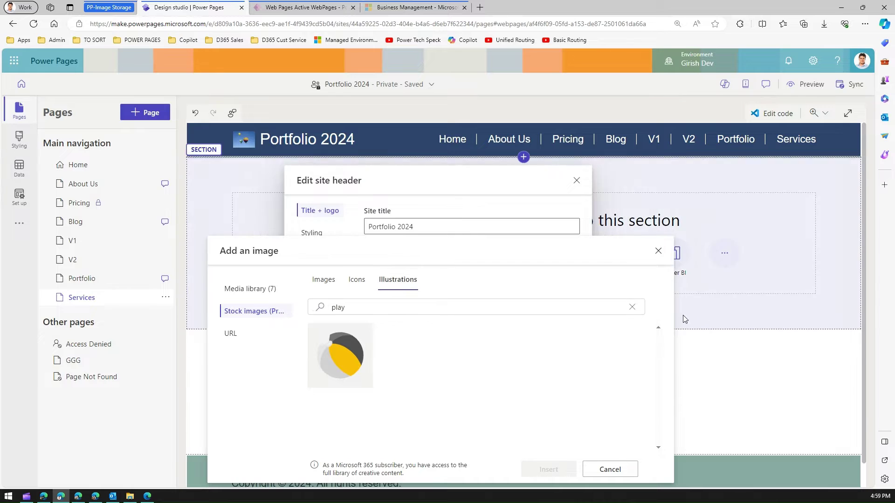
Step: Clear the search and browse the stock illustration categories, including Decorative, School, Pattern and Winter
click(632, 307)
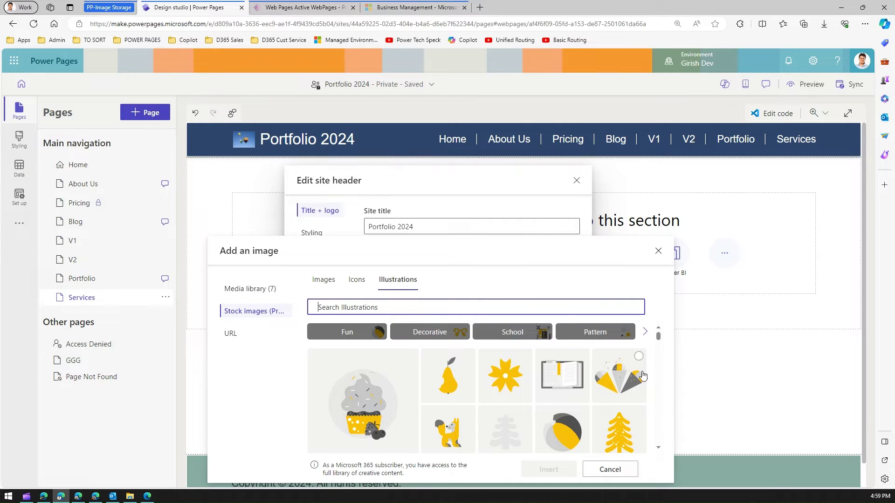
drag(660, 347, 675, 330)
click(419, 332)
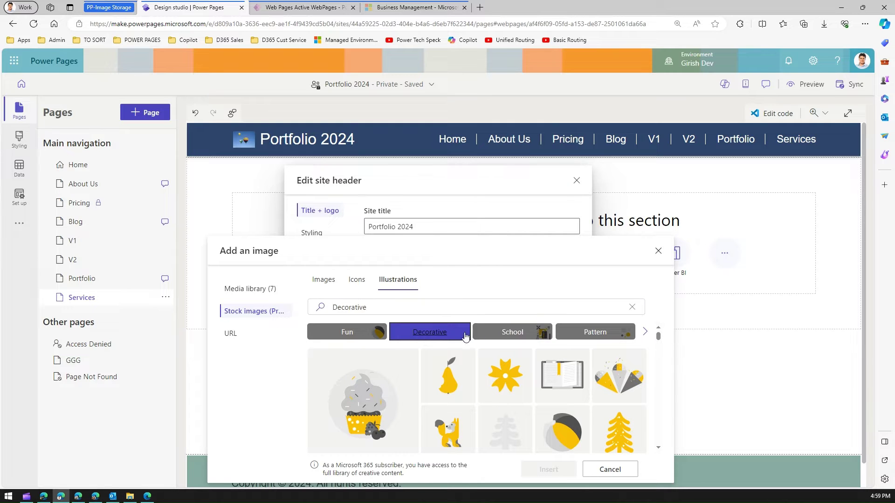
click(531, 334)
click(606, 334)
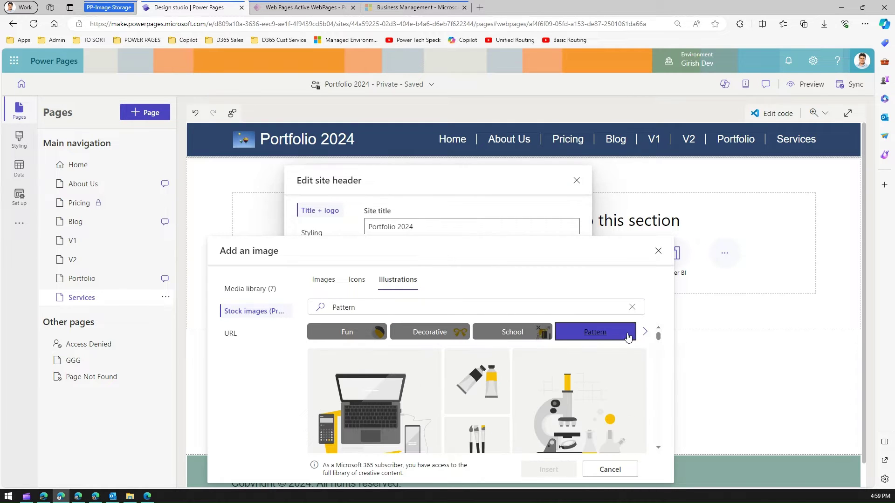
click(618, 335)
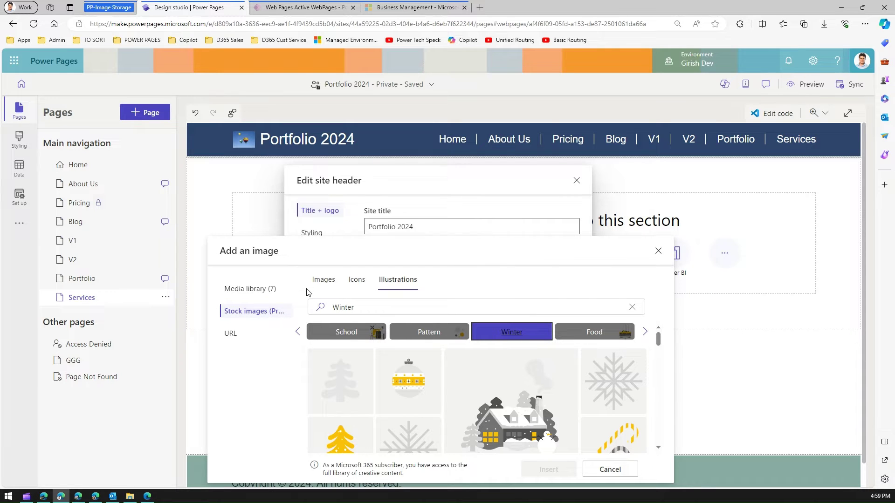
Step: Look at the option to add an image by URL, and set the site logo to cat.png from the media library
click(236, 334)
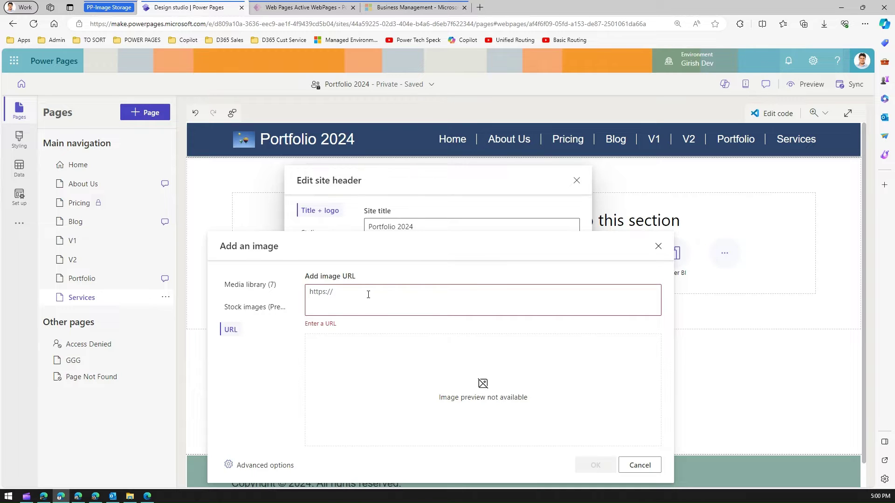
click(263, 285)
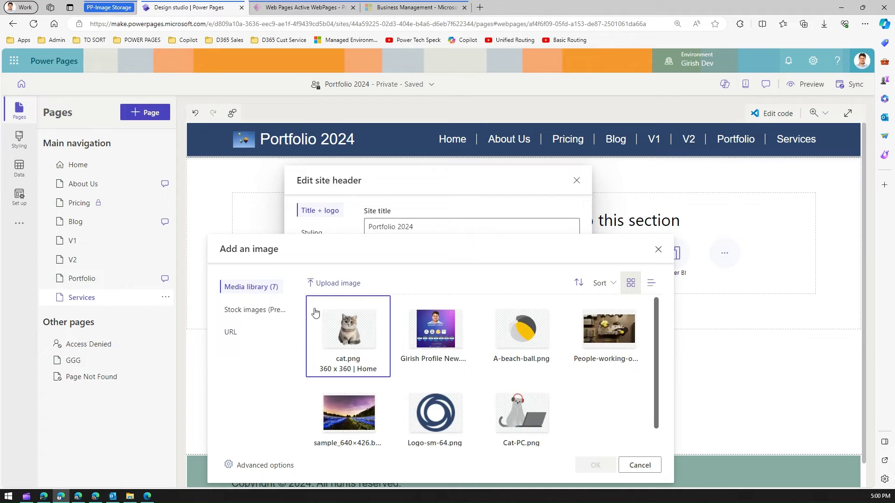
click(345, 334)
click(600, 463)
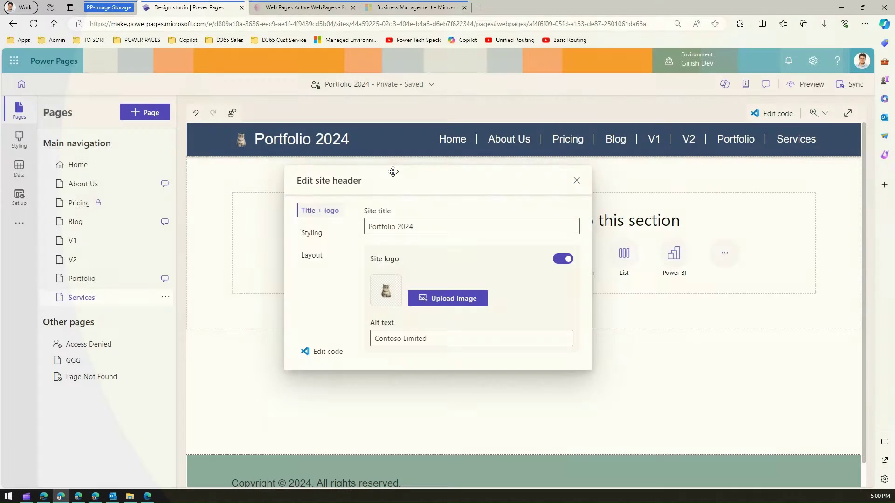
click(241, 142)
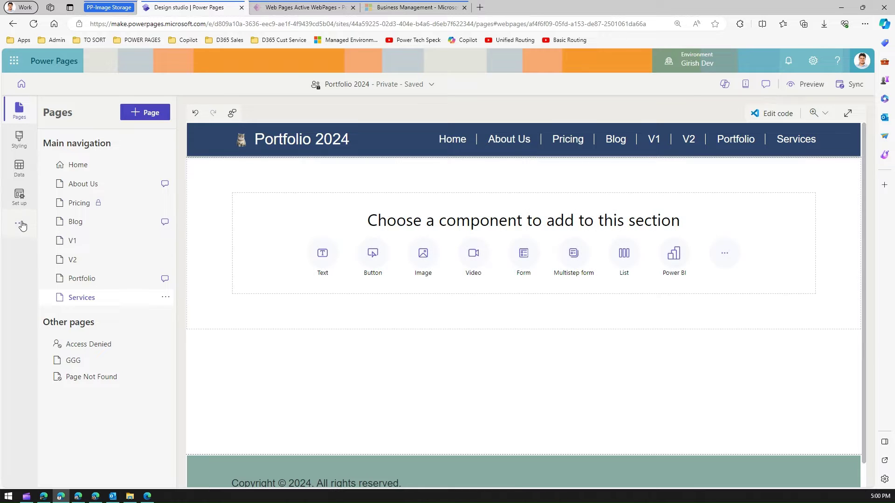
Step: Switch to Power Pages Management and show the list of active web files
click(21, 225)
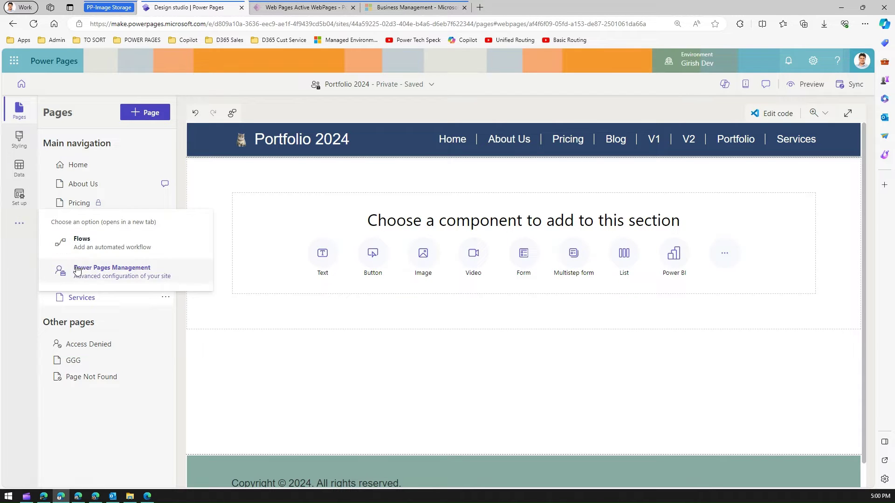
click(113, 267)
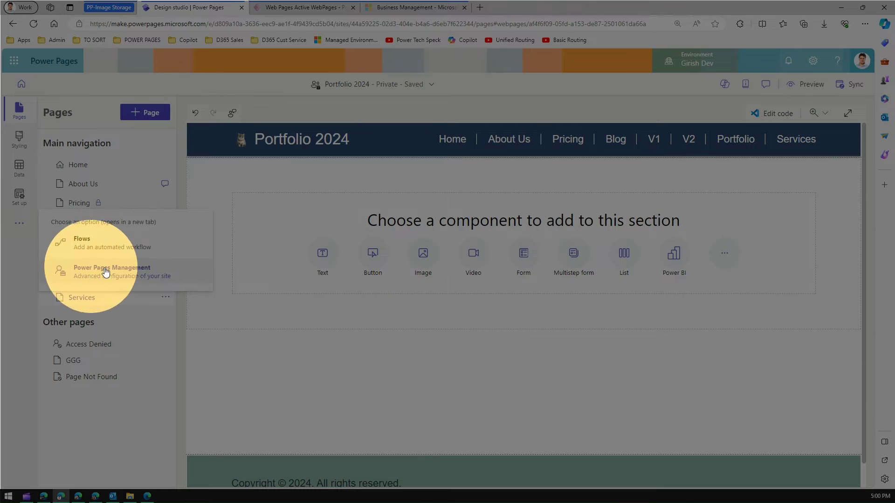
click(325, 5)
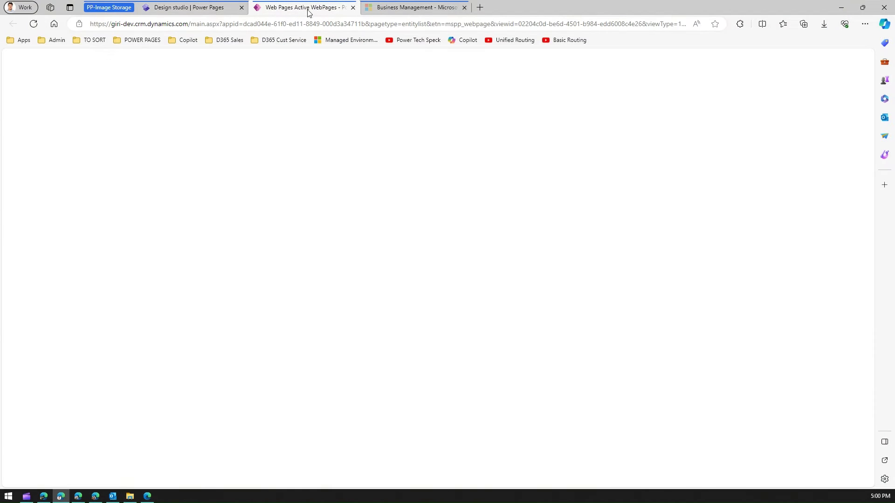
click(133, 228)
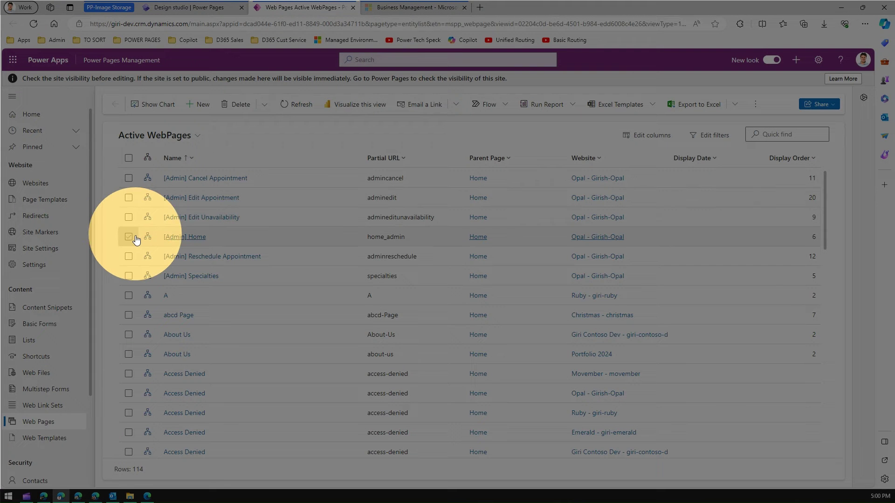
click(39, 373)
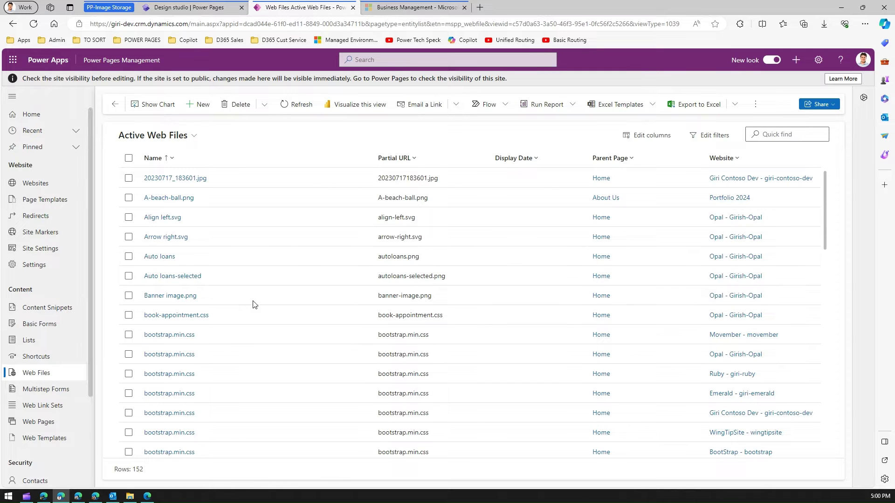
Step: Filter the web files to those whose website equals Portfolio 2024
click(721, 158)
click(732, 208)
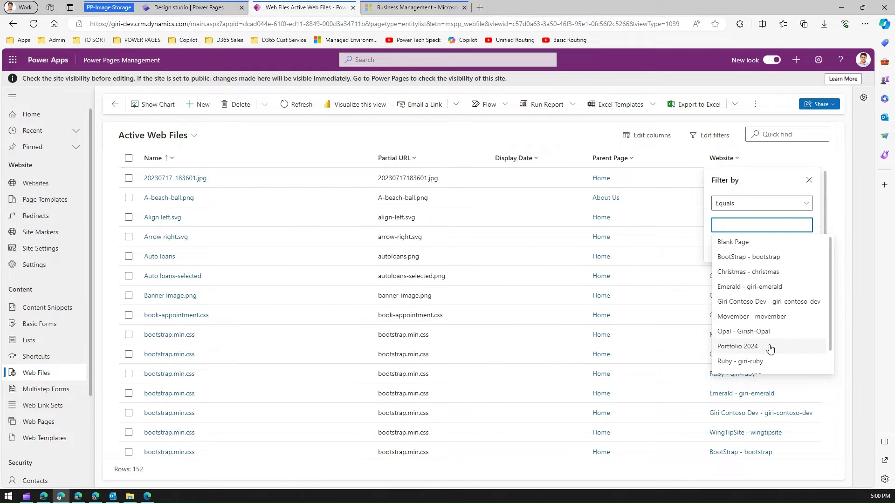
click(772, 347)
click(764, 260)
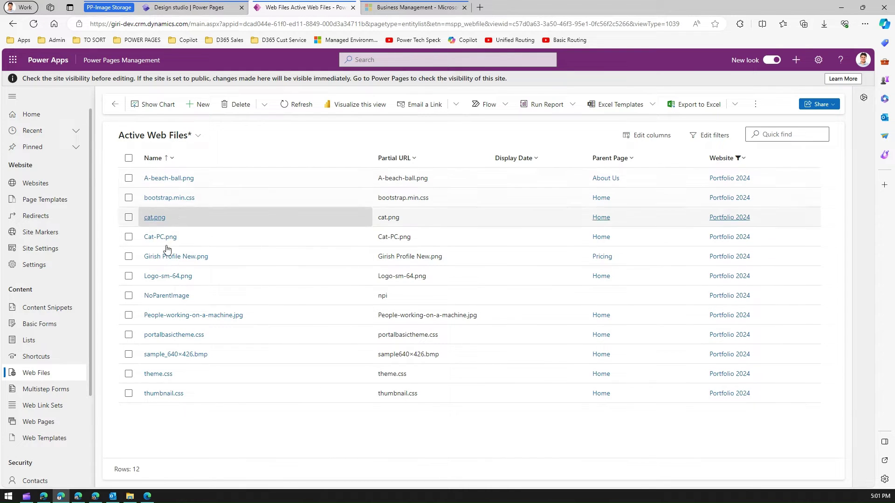
Step: Add the Created On column to the web files list and apply the column change
click(648, 135)
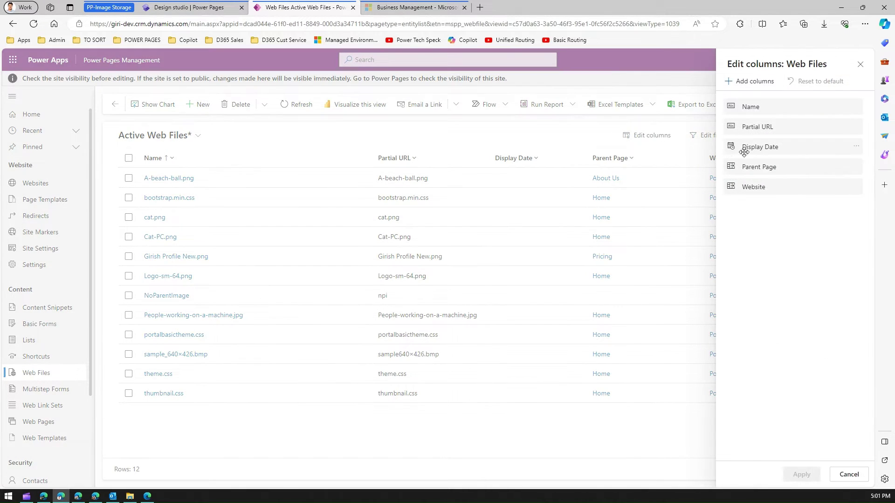
click(766, 83)
click(765, 100)
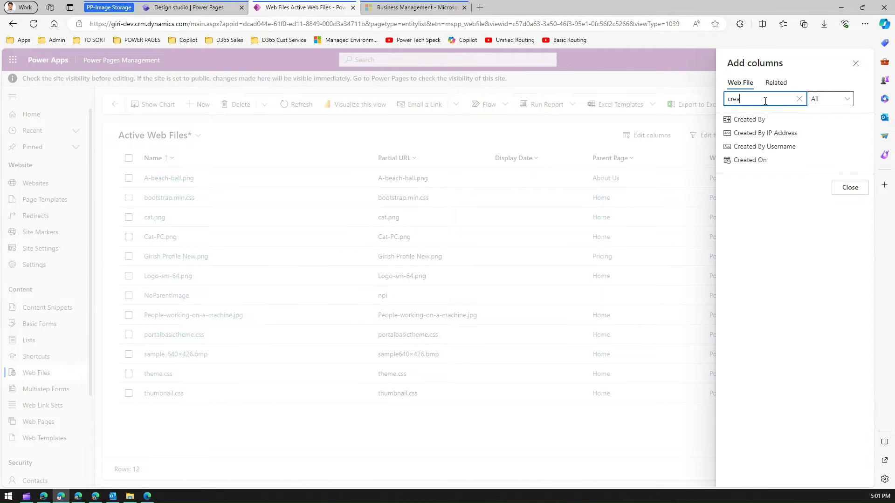
click(764, 159)
click(849, 178)
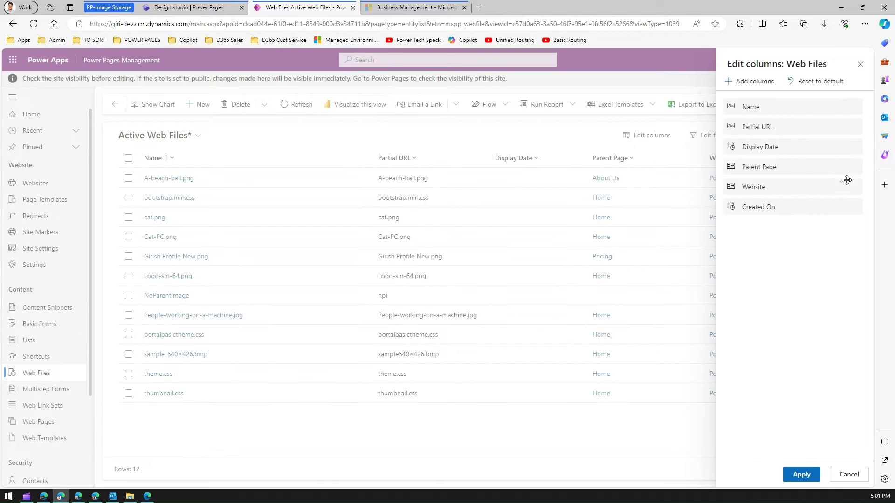
click(800, 474)
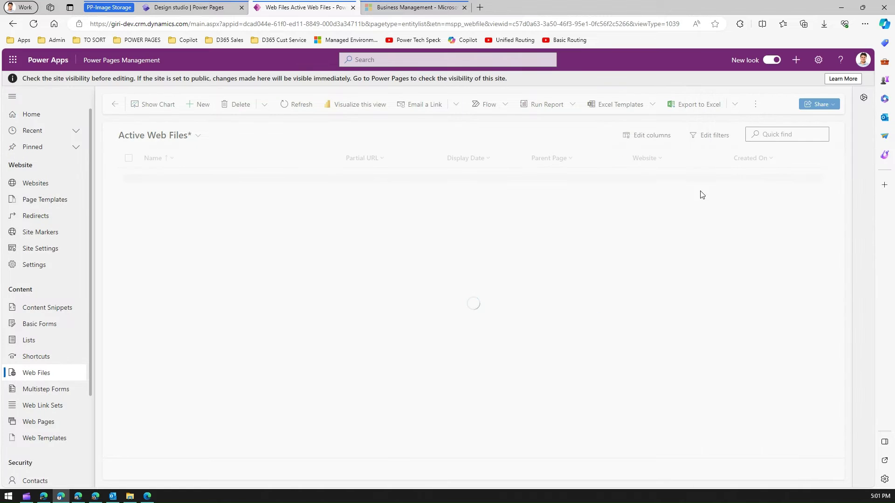
Step: Sort the web files by Created On, trying newer to older and settling on older to newer
click(754, 159)
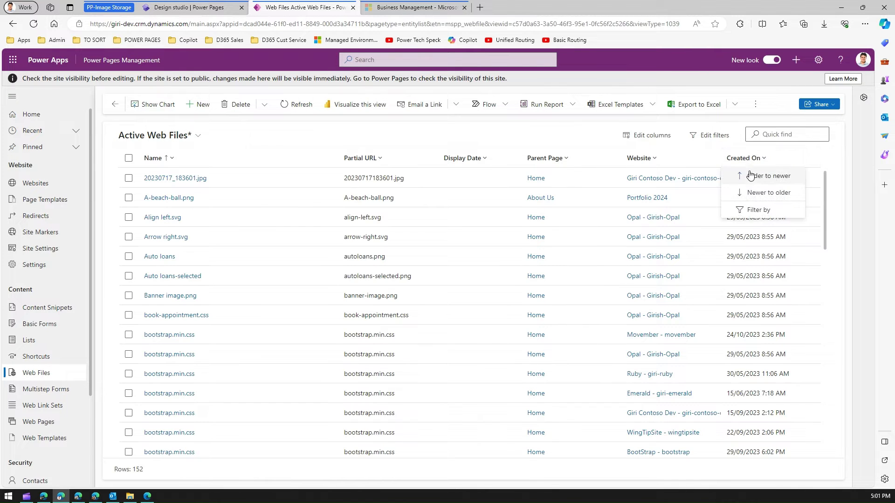
click(757, 192)
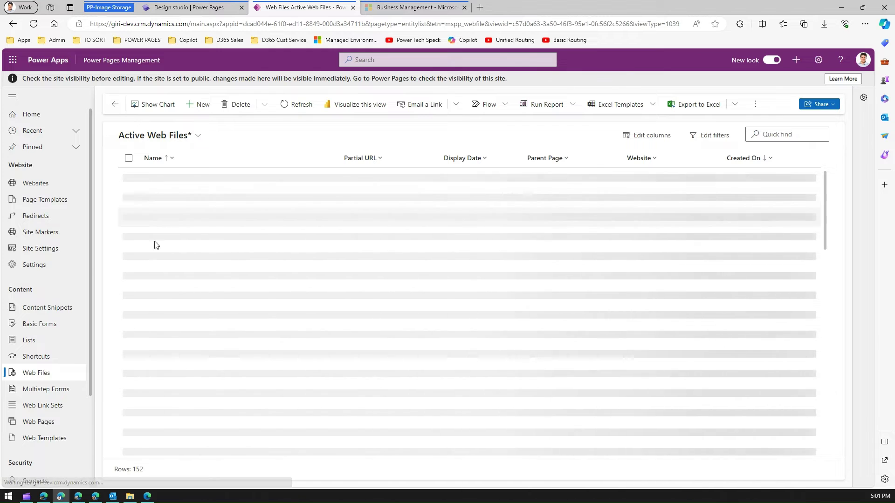
click(743, 158)
click(753, 190)
click(753, 159)
click(755, 175)
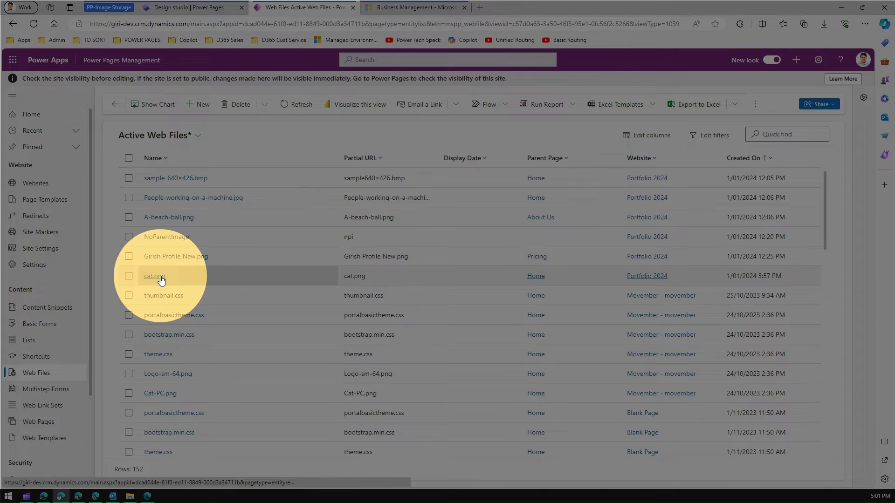
Step: Open the cat.png web file record and clear its Parent Page
click(162, 279)
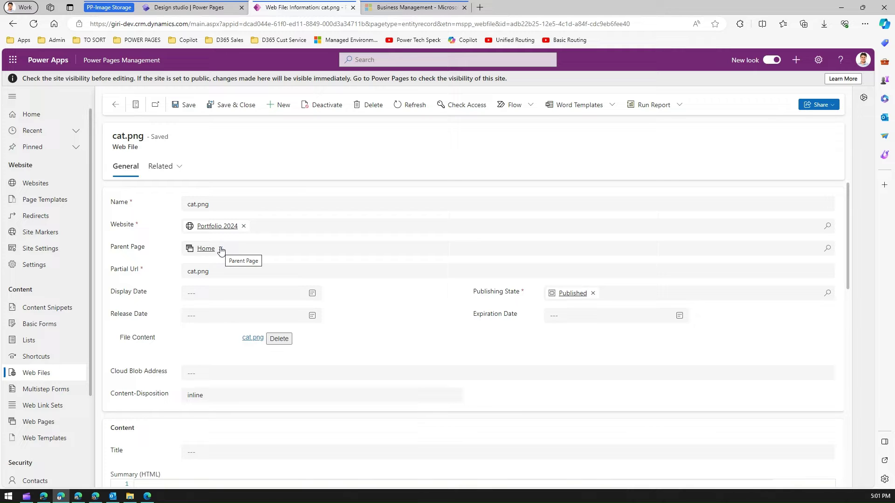
click(221, 250)
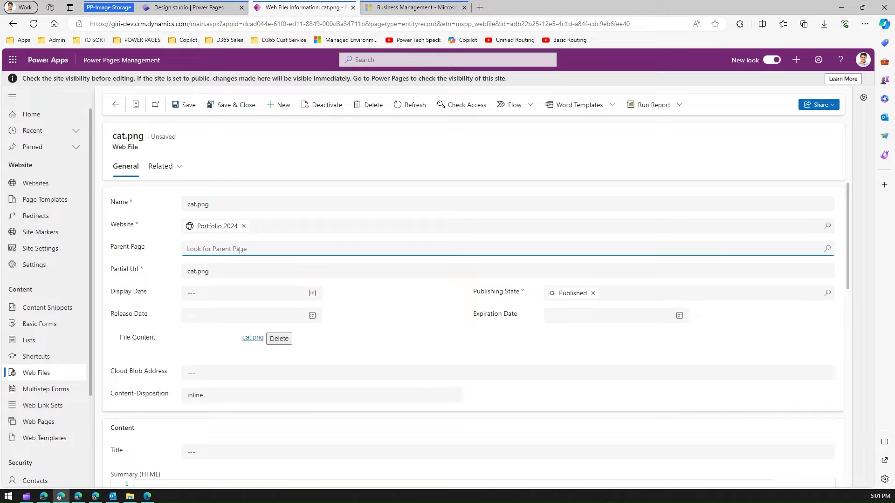
click(239, 251)
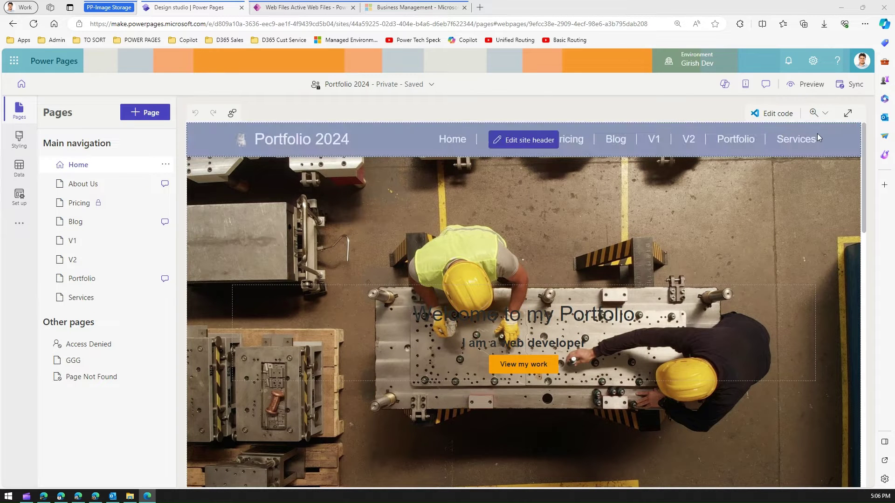
Step: Preview the Portfolio 2024 site from the design studio at desktop size and copy the header logo's image link
click(806, 85)
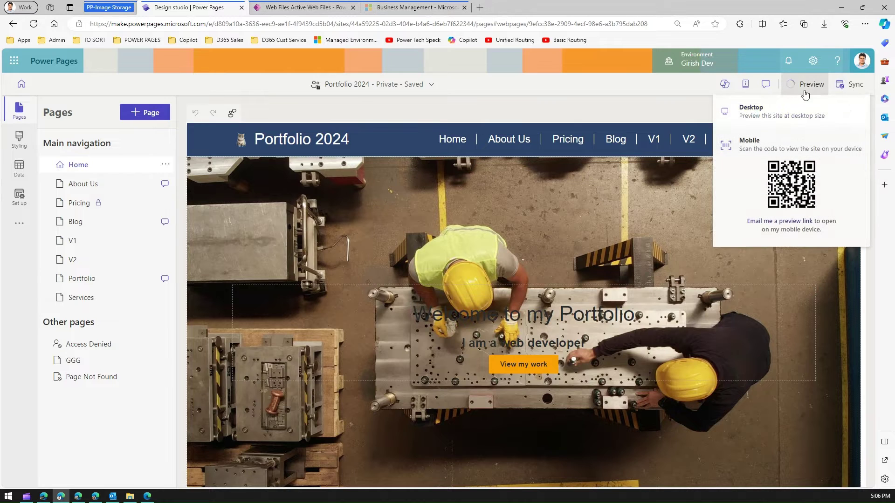
click(767, 108)
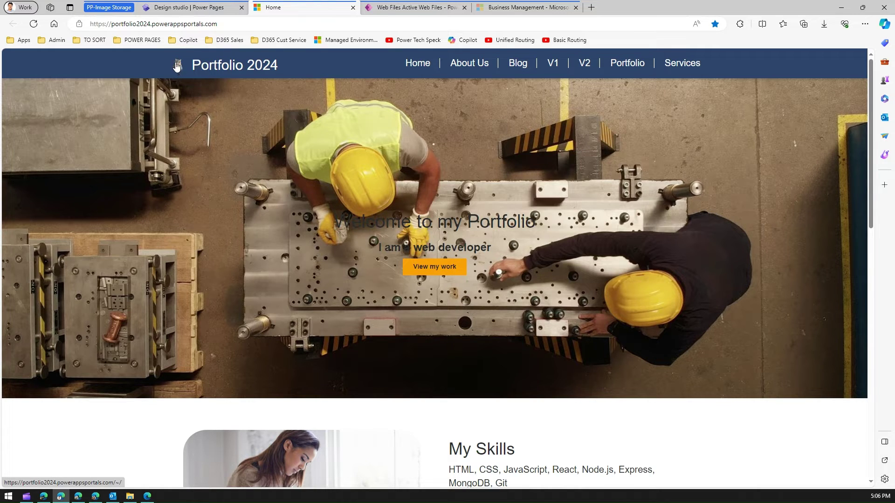
right_click(178, 68)
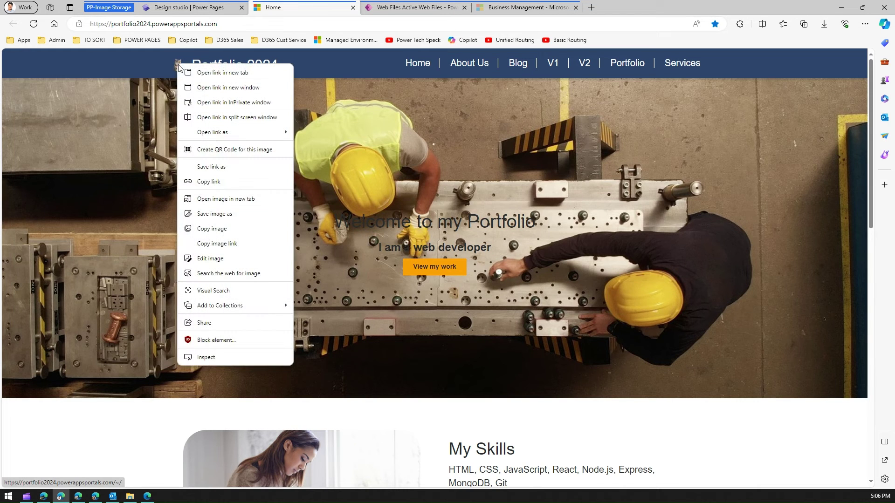
click(238, 243)
click(592, 8)
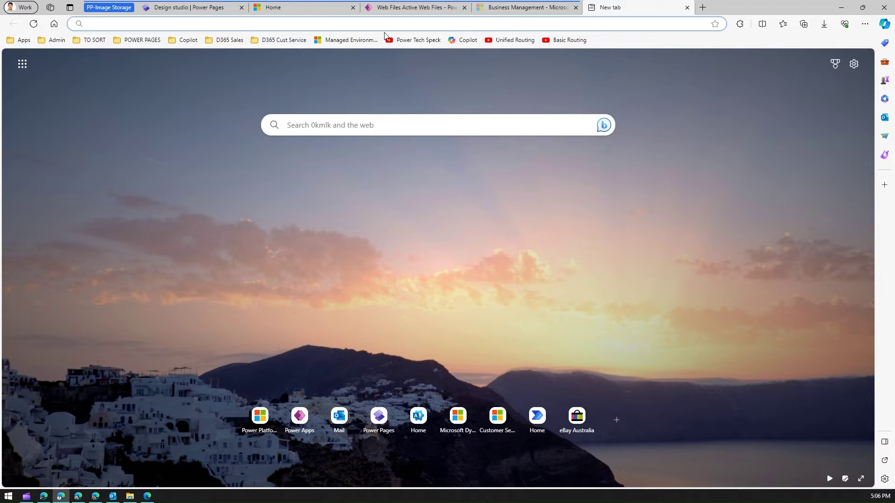
key(ctrl+v)
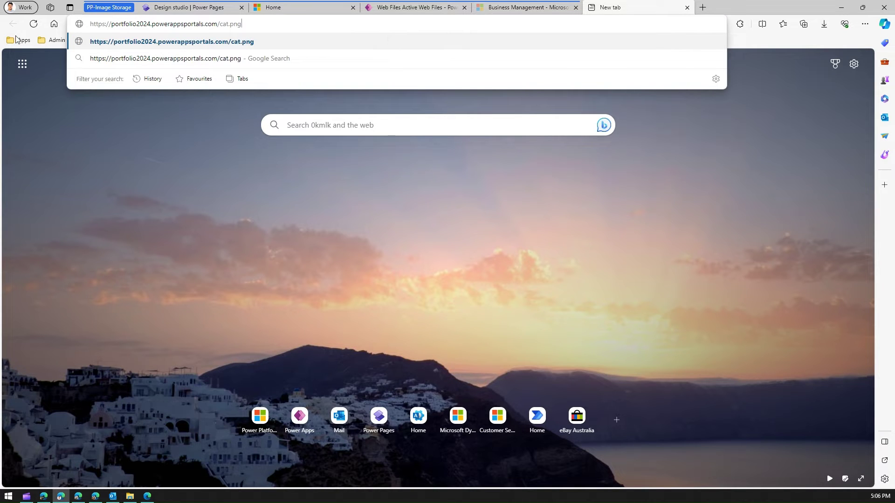
drag(246, 24, 89, 25)
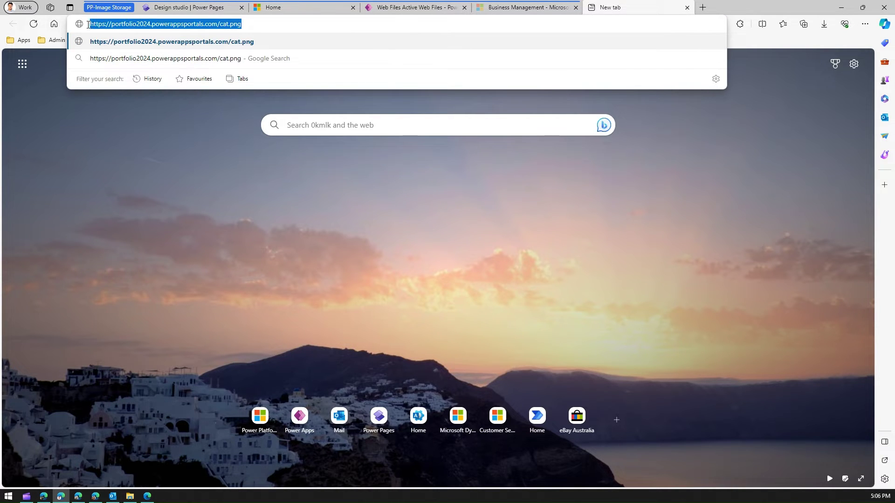
drag(247, 24, 84, 22)
key(Return)
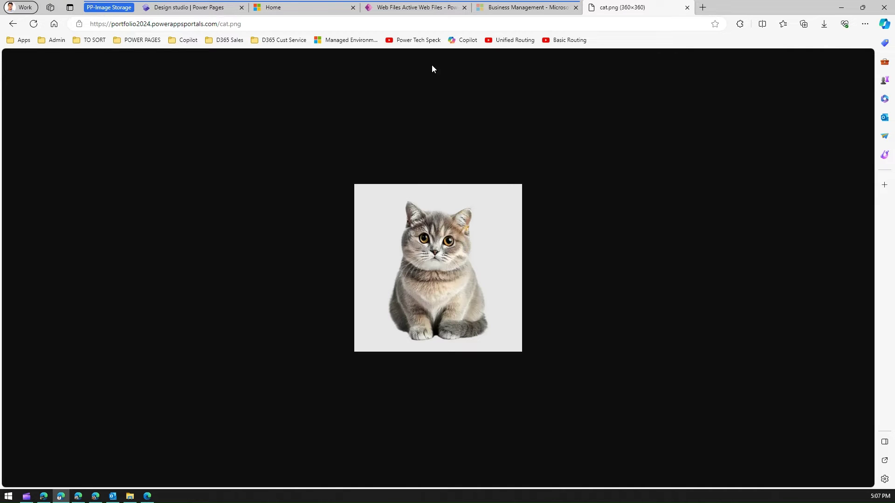
Step: Return to the Active Web Files list, refresh it and open the cat.png record
click(296, 10)
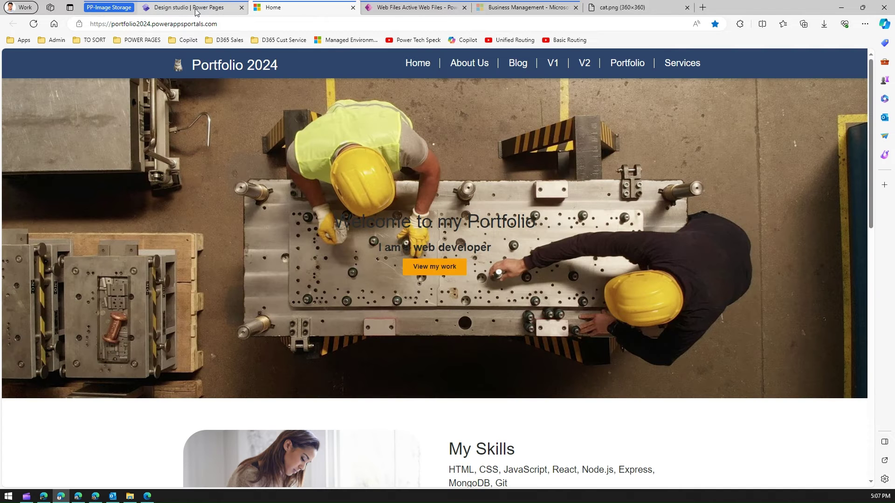
click(392, 9)
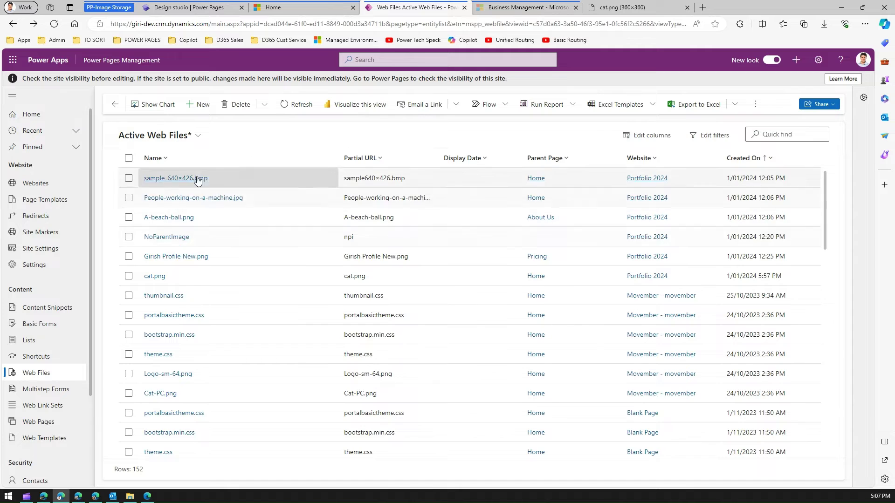
click(298, 105)
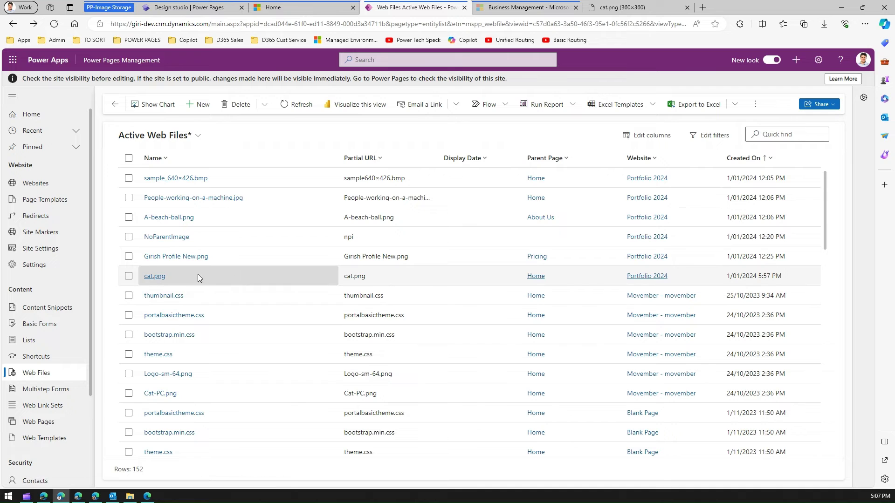
click(153, 276)
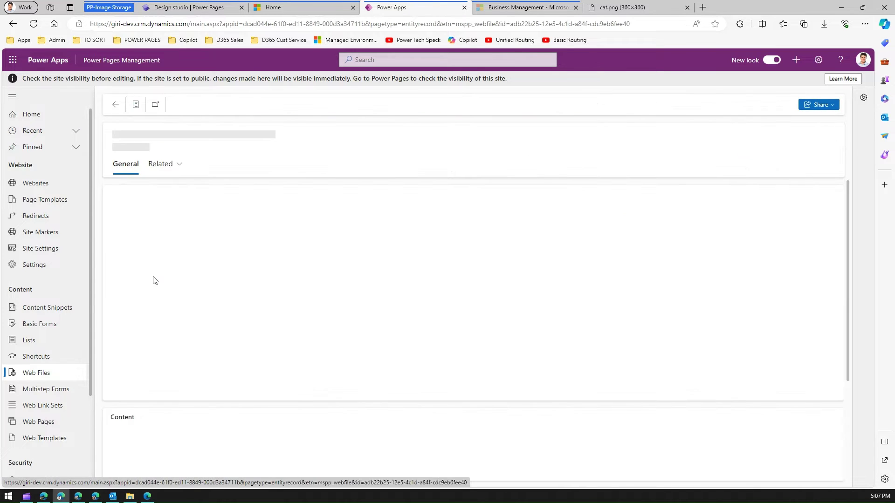
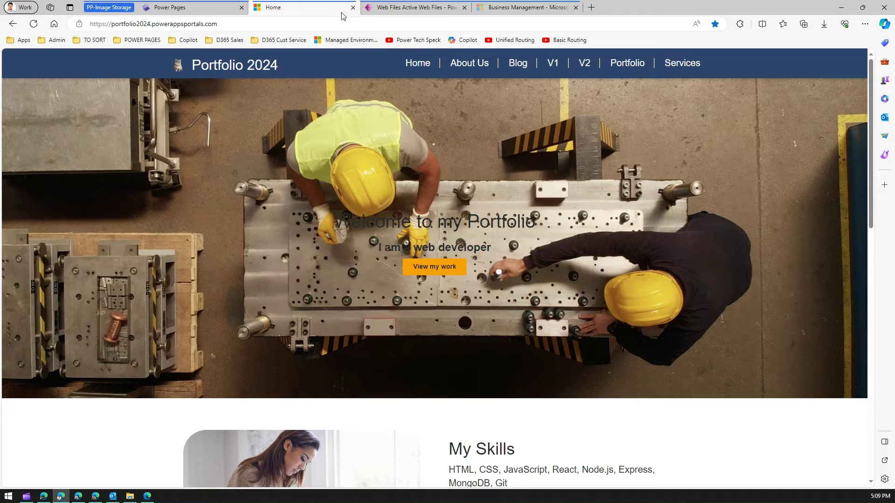
Step: Check the configuration sync in the design studio and reload the live Portfolio 2024 home page
click(204, 8)
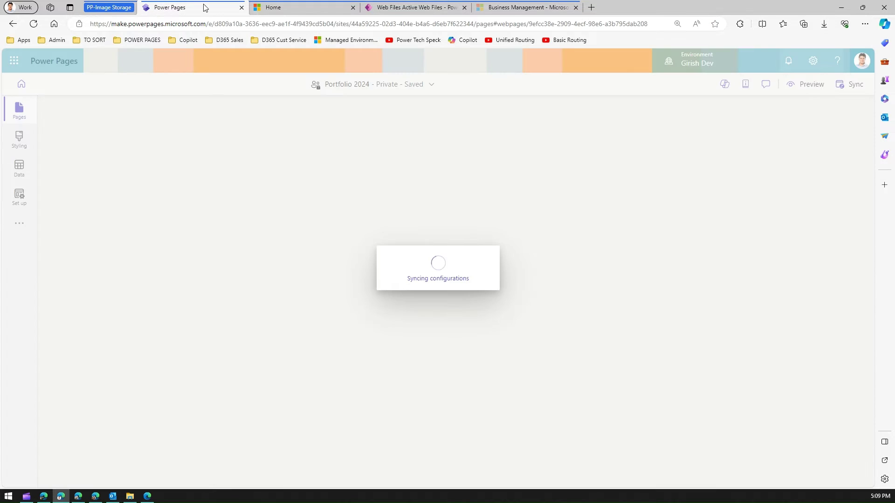
click(282, 7)
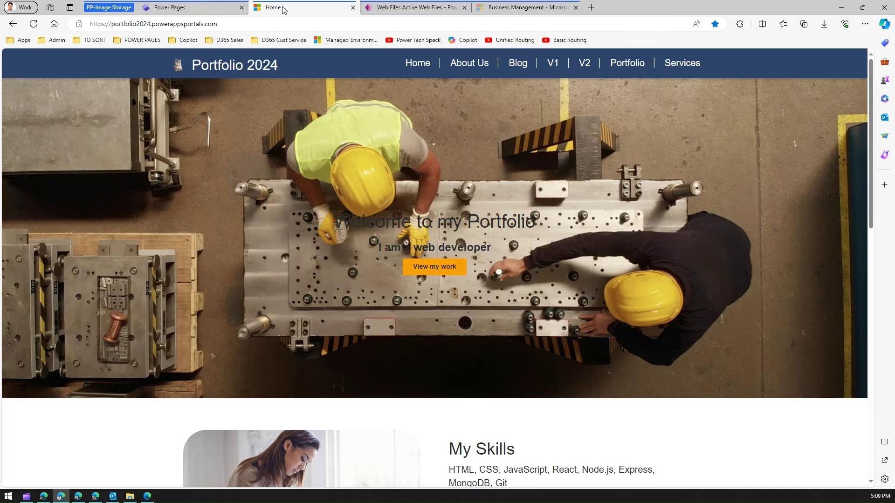
click(34, 24)
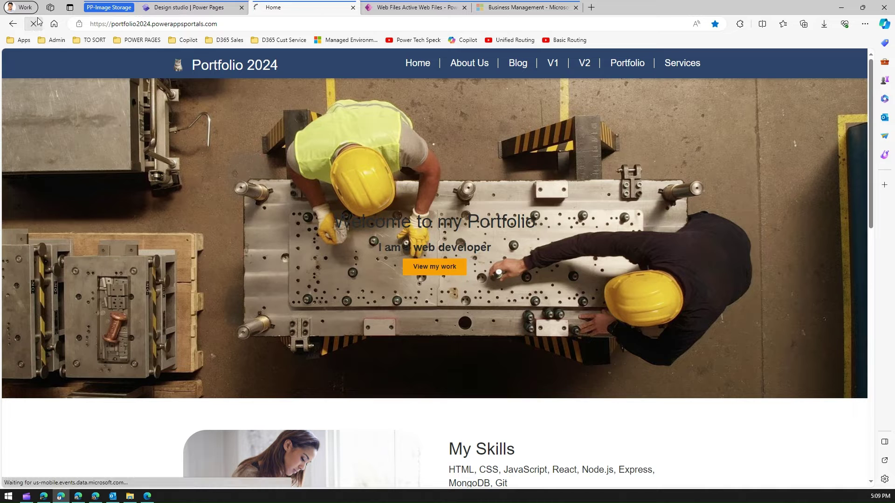
click(186, 8)
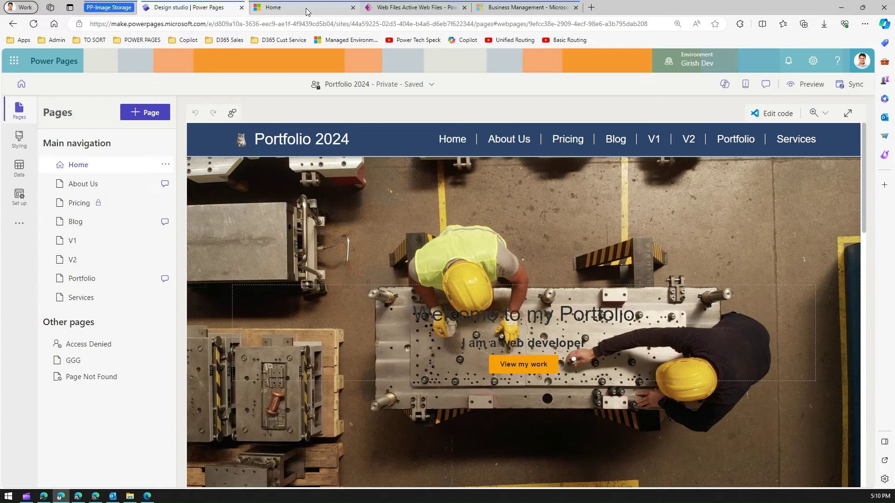
click(305, 9)
click(240, 19)
key(Return)
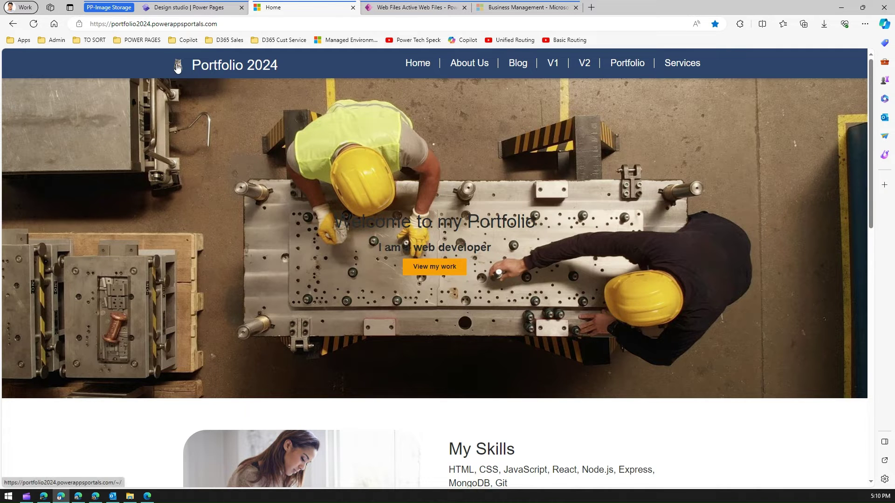
right_click(177, 68)
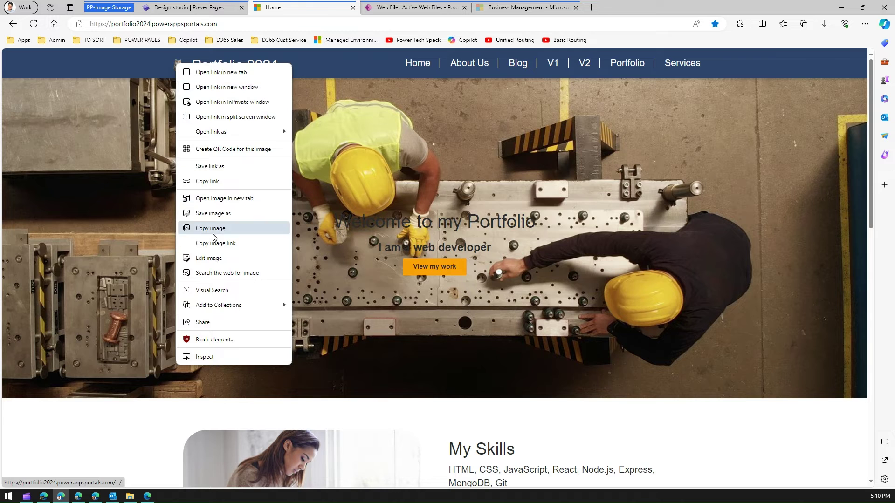
click(233, 243)
click(591, 7)
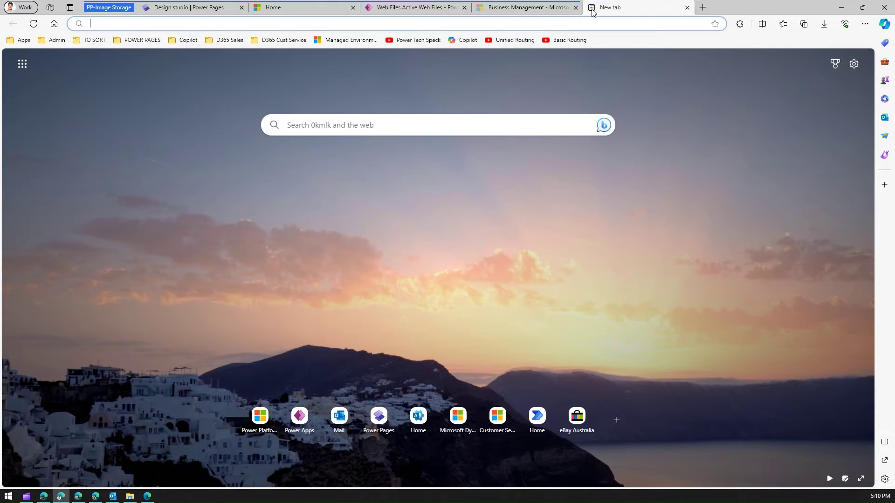
text(https://portfolio2024.powerappsportals.com/blog/cat.png)
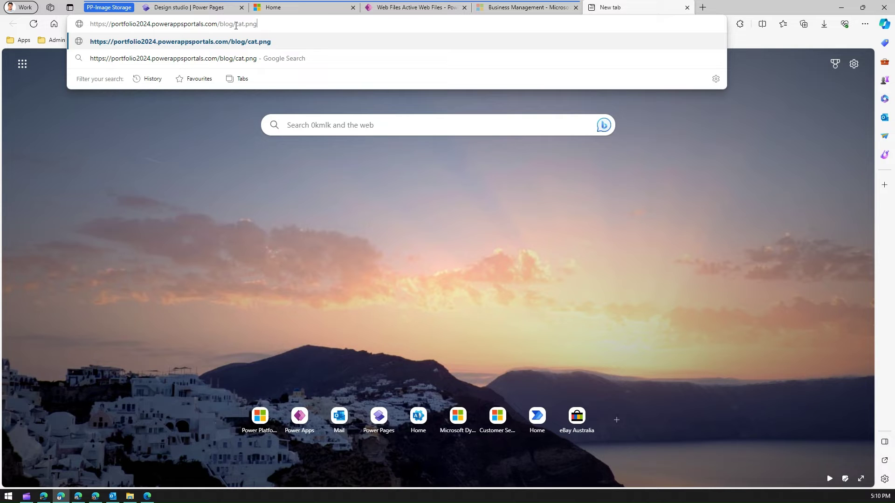
drag(232, 23, 195, 23)
click(260, 22)
key(Return)
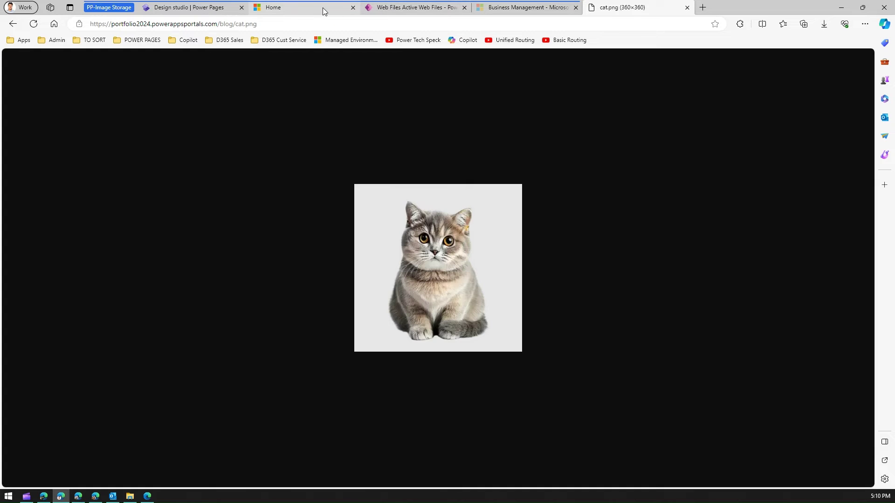
click(387, 9)
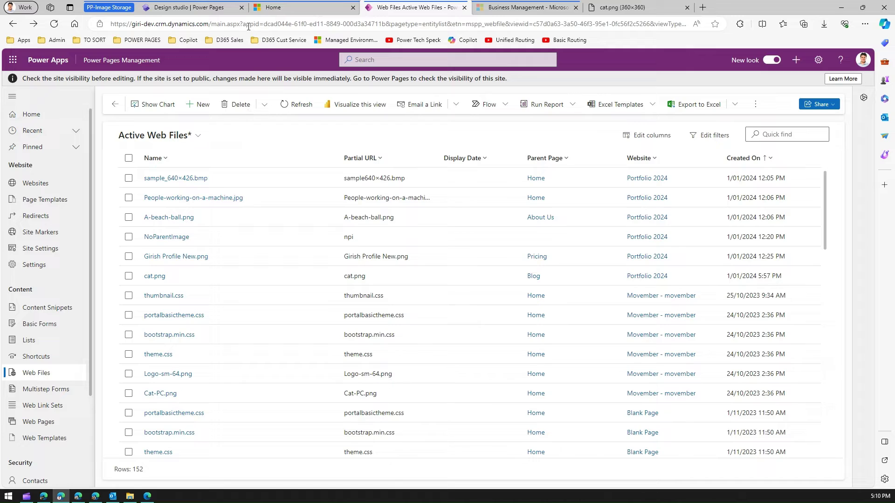
Step: In the design studio, add a one-column section above the video on the V1 page and insert an image component
click(211, 6)
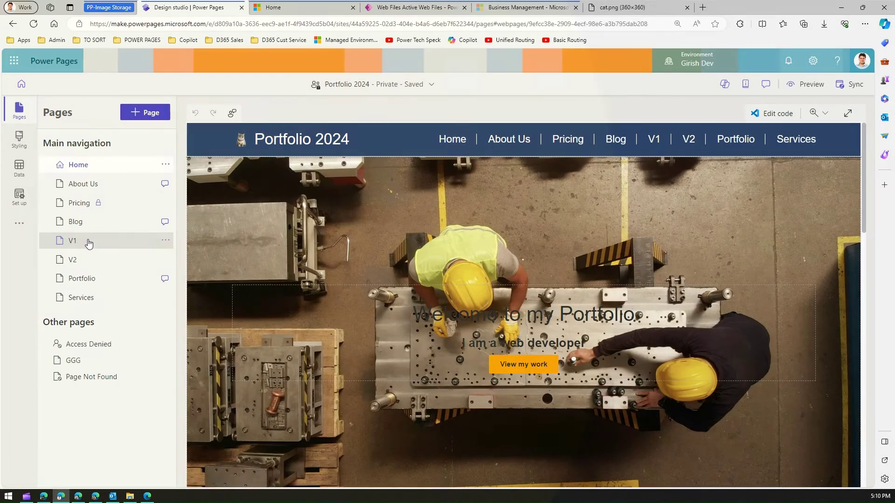
click(88, 242)
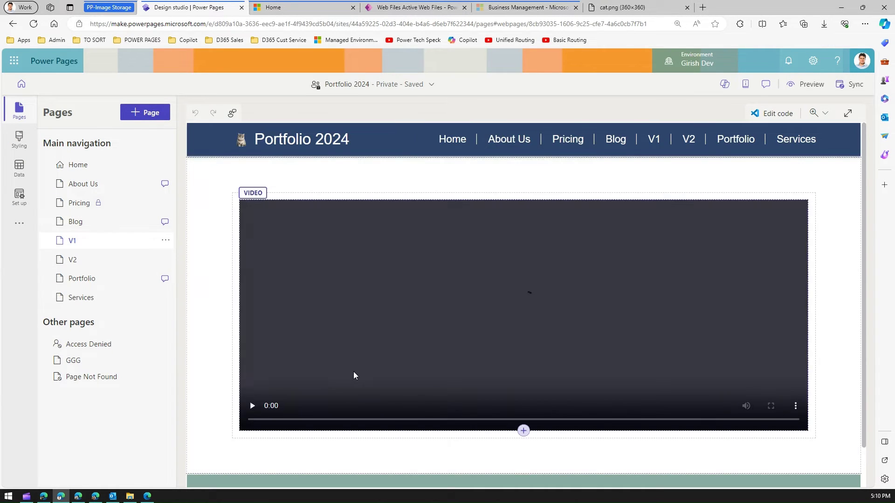
click(524, 157)
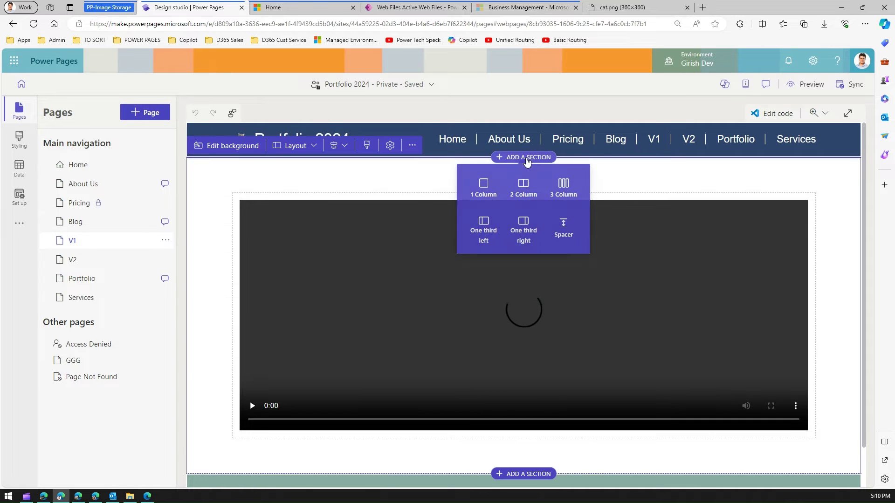
click(485, 191)
click(423, 253)
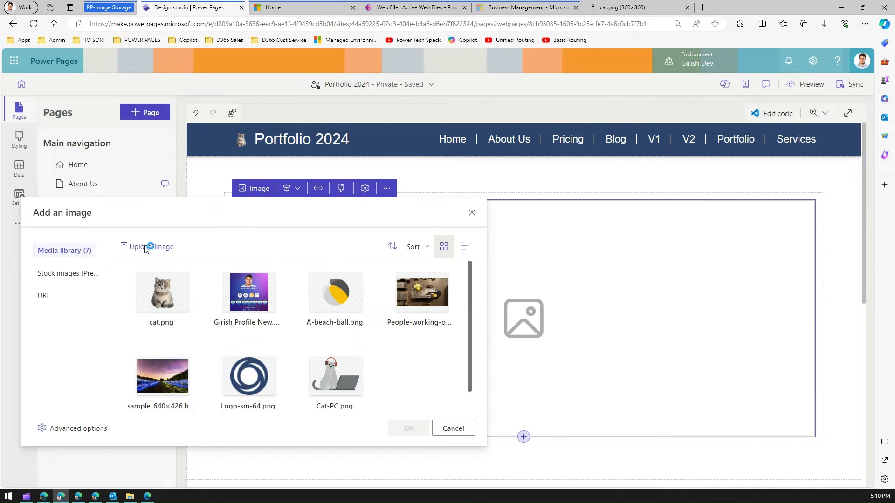
Step: Upload dog.jpg from Downloads and place it in the image component, keeping Blog as the storage location
click(145, 248)
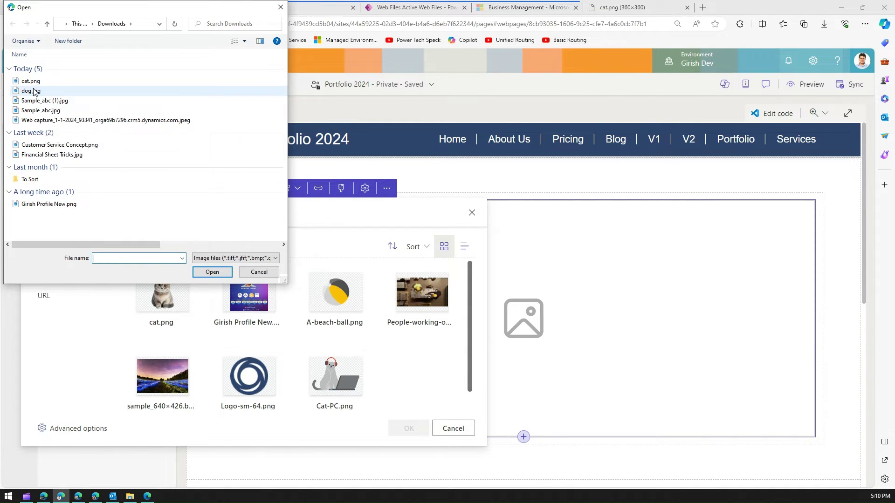
double_click(29, 91)
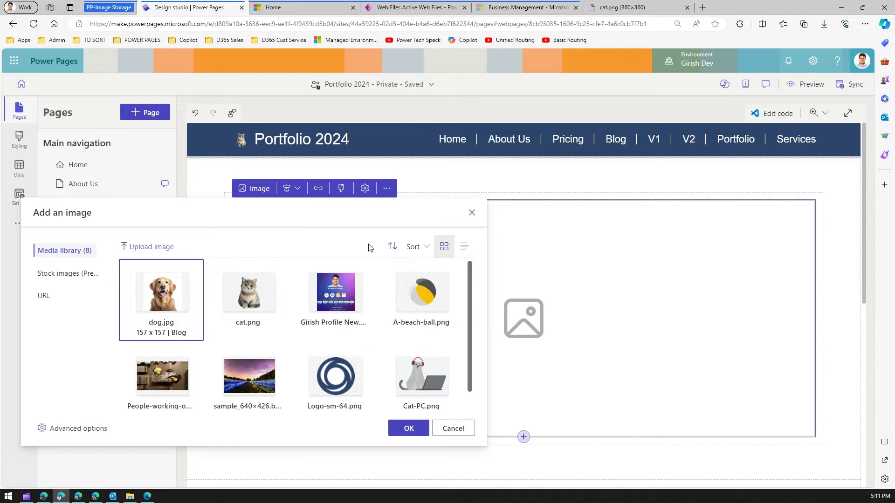
click(91, 430)
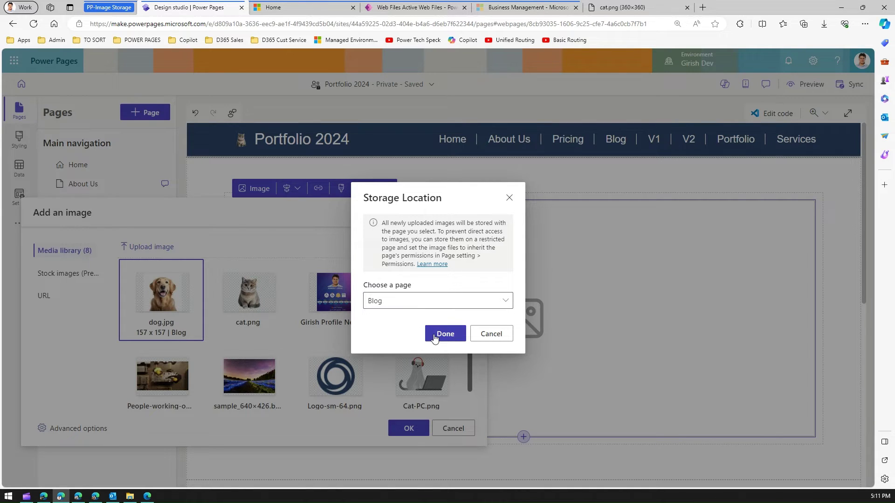
click(405, 302)
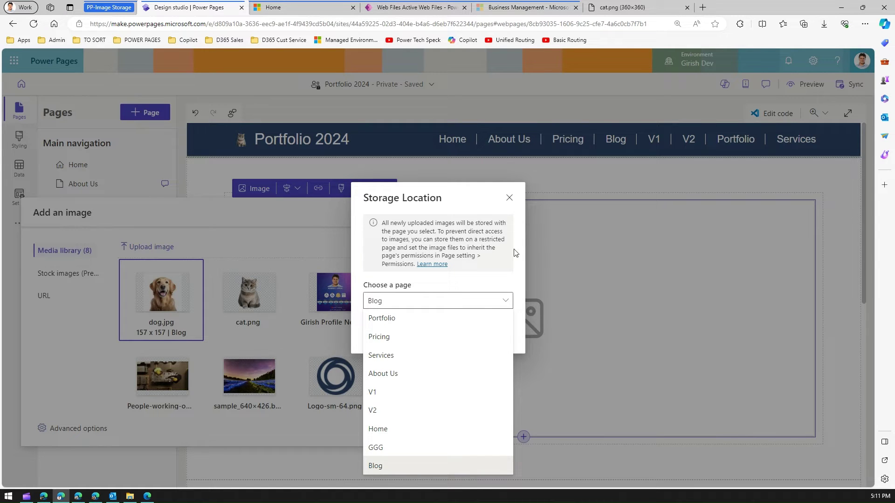
click(427, 466)
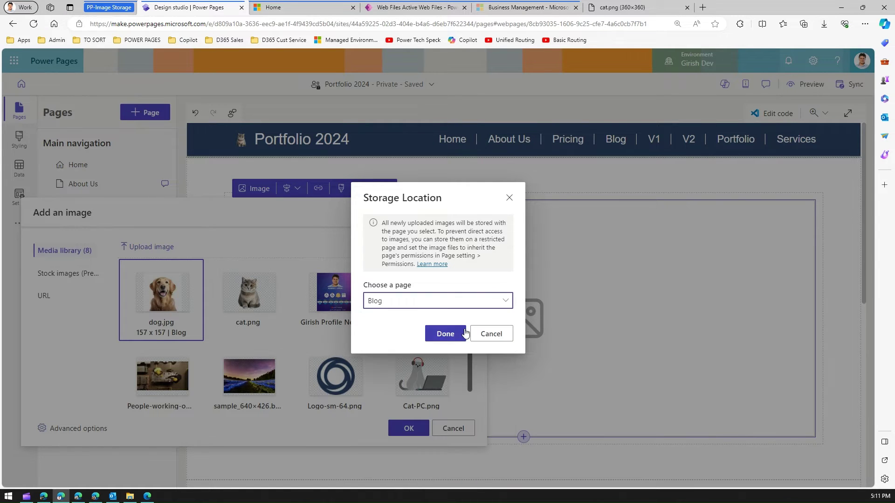
click(458, 336)
click(409, 428)
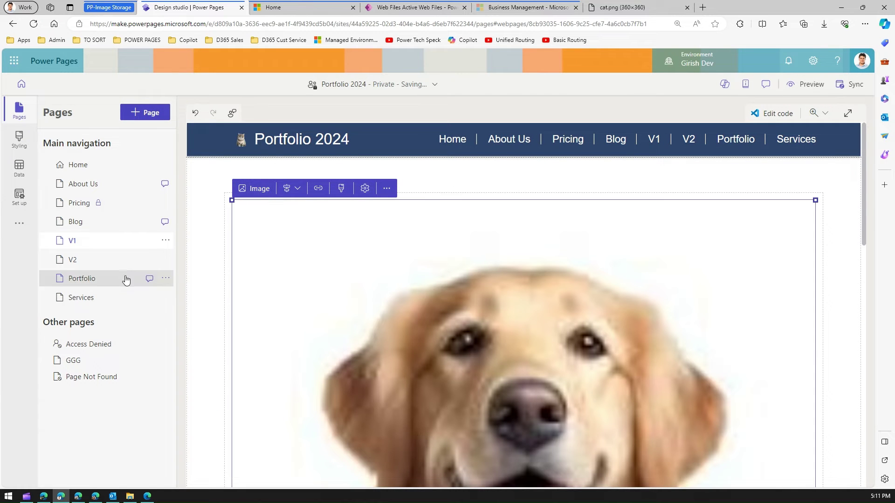
Step: Review the V1 page's details and permissions in its page settings without changing them
click(166, 240)
click(191, 370)
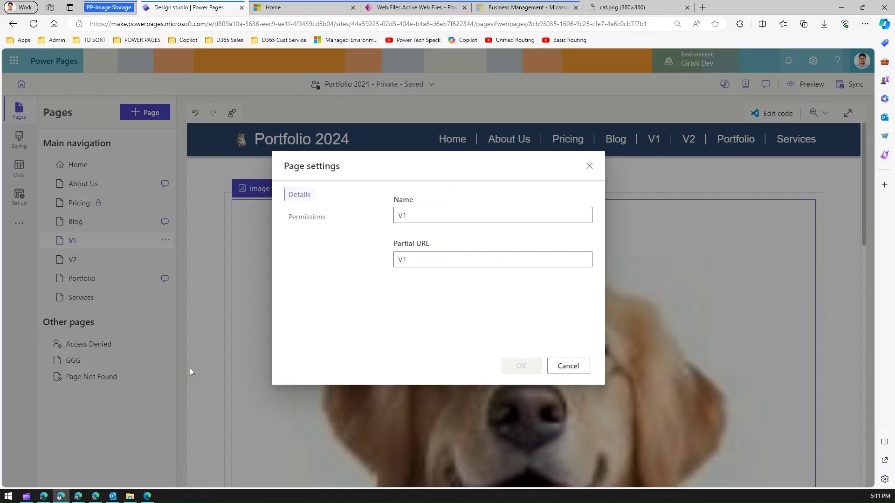
click(322, 222)
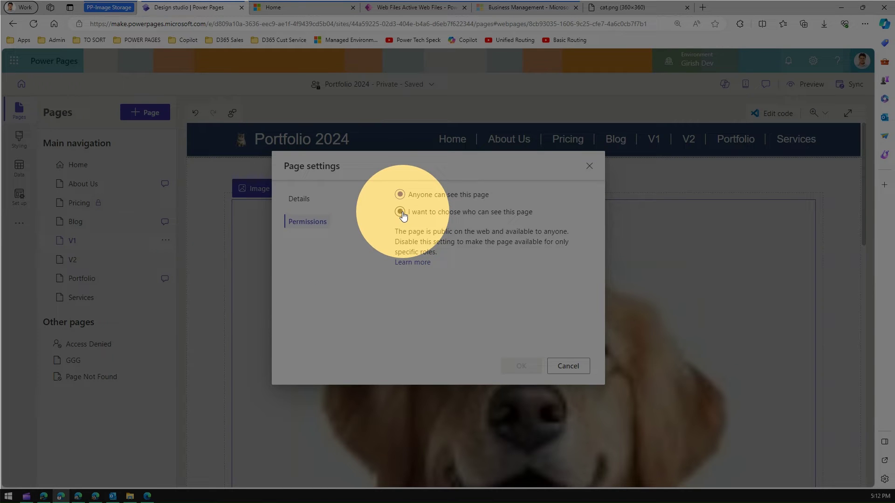
click(569, 367)
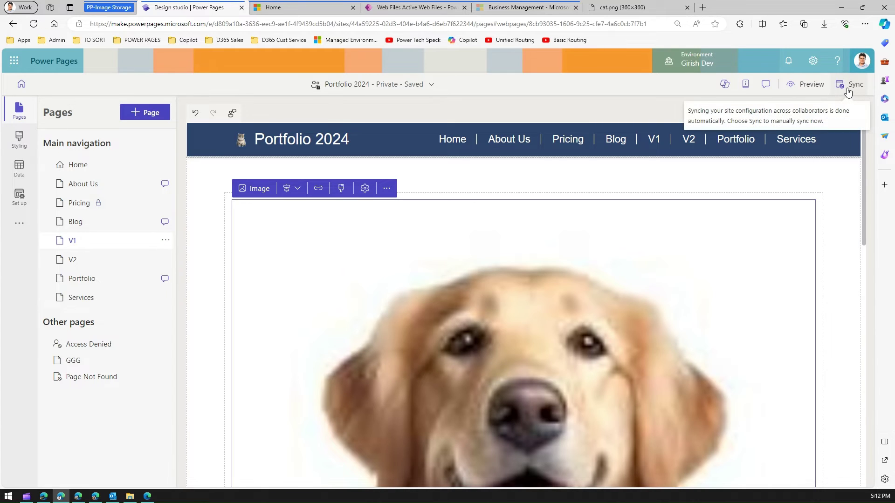
Step: Sync the site configuration, close the cat.png image tab and open the V1 page on the live site
click(847, 94)
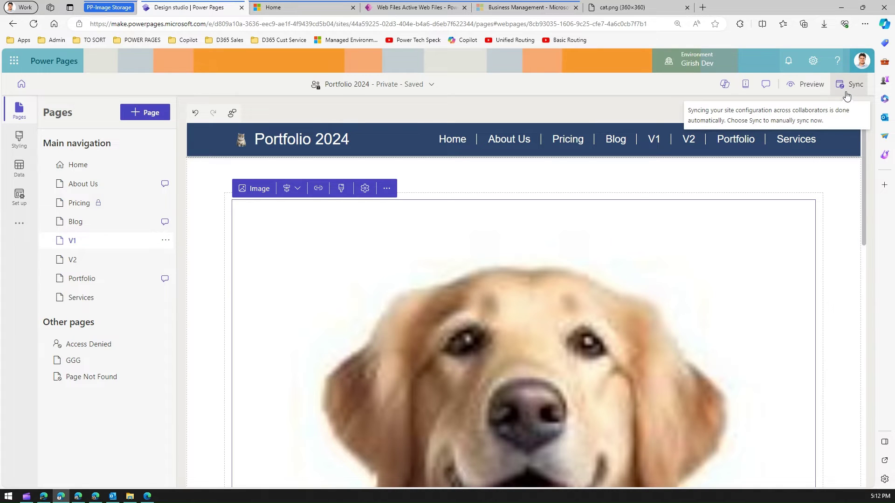
click(847, 94)
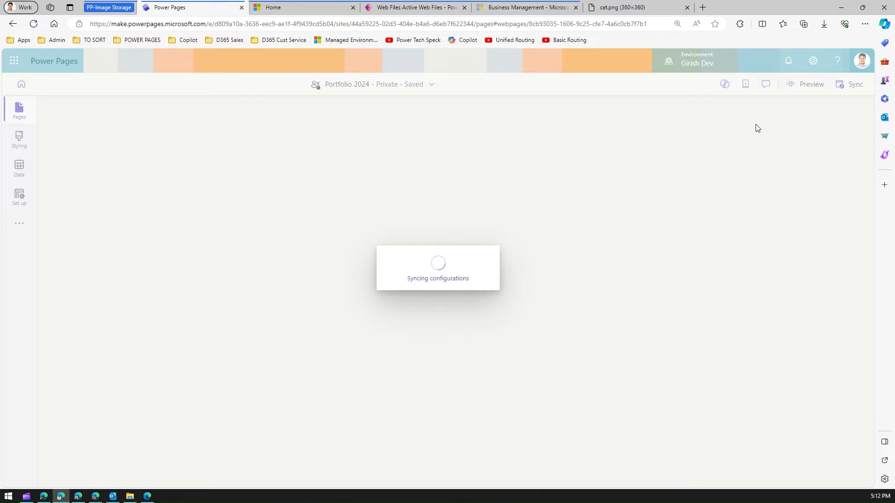
click(686, 8)
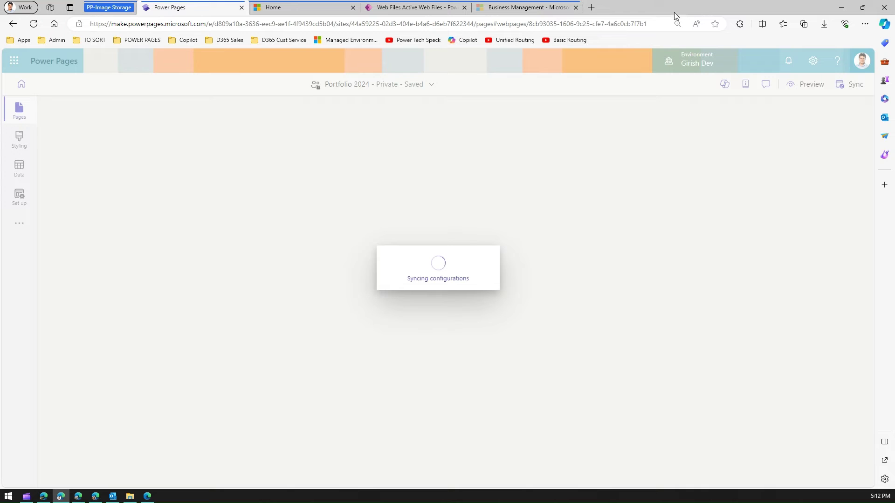
click(276, 8)
click(552, 65)
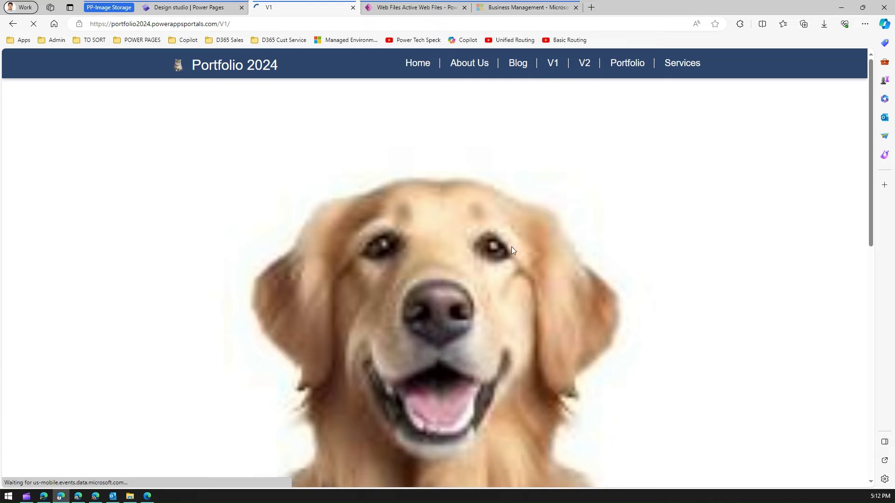
right_click(481, 241)
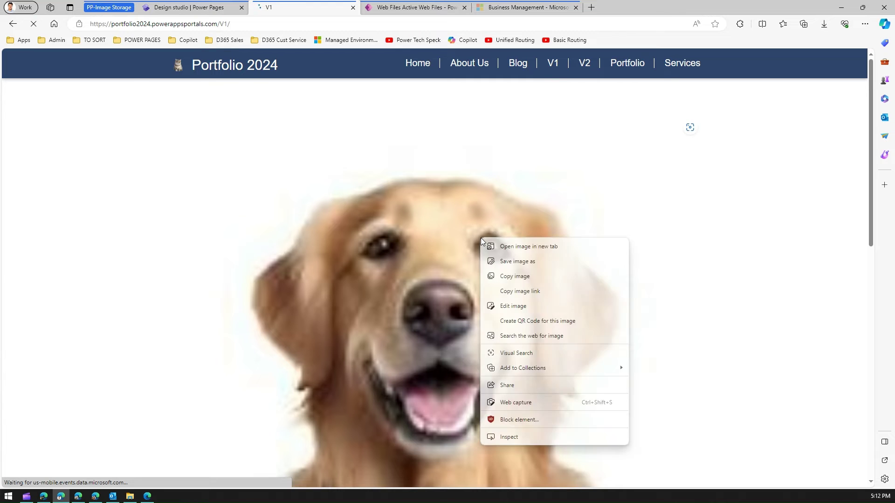
click(515, 293)
click(591, 7)
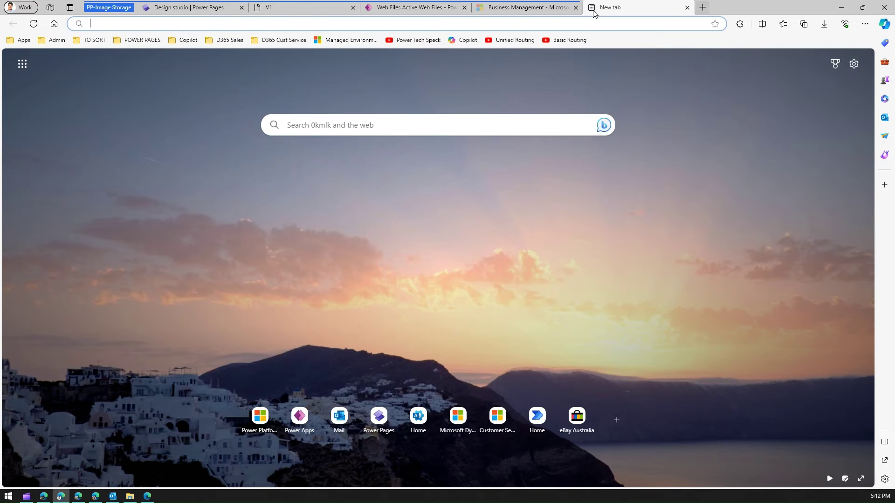
text(https://portfolio2024.powerappsportals.com/blog/dog.jpg)
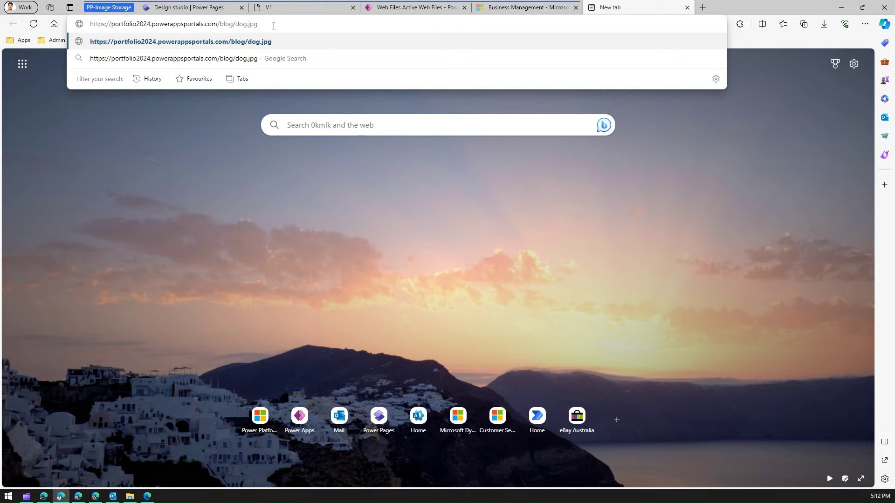
key(Return)
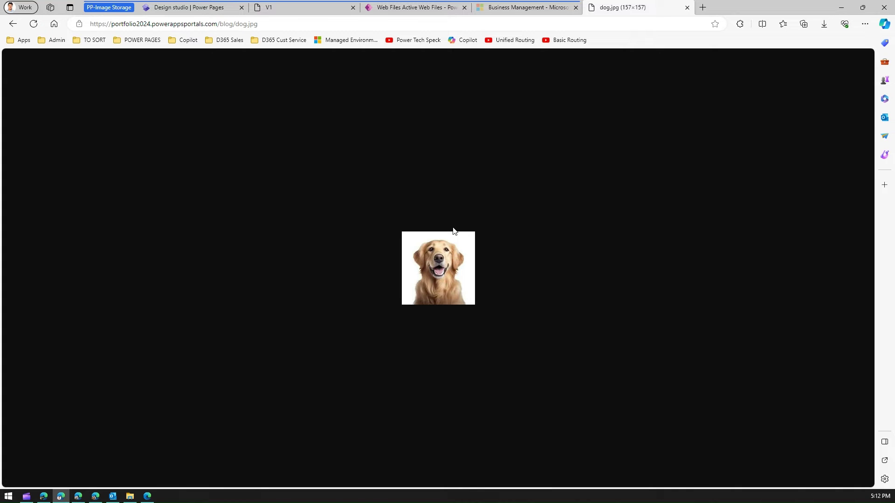
Step: In the design studio, restrict who can see the V1 page through its page permissions and sync the site configuration
click(196, 9)
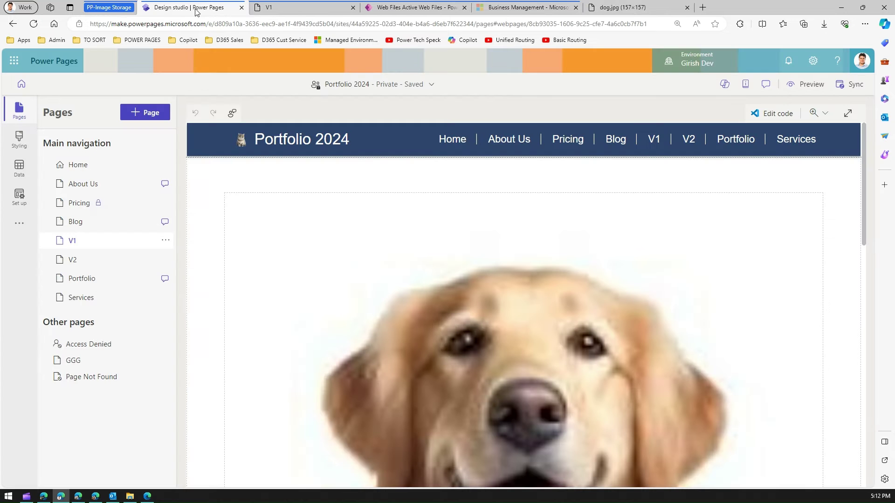
click(165, 240)
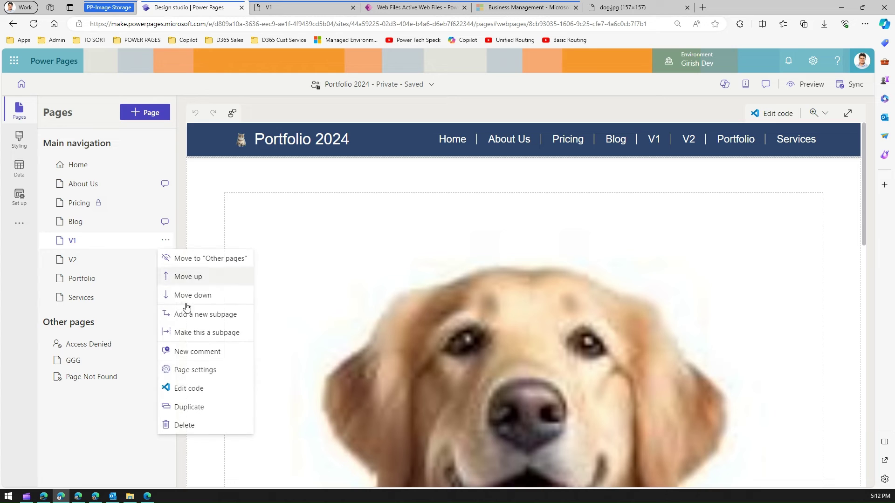
click(205, 372)
click(324, 224)
click(444, 215)
click(448, 234)
click(420, 271)
click(411, 253)
click(517, 365)
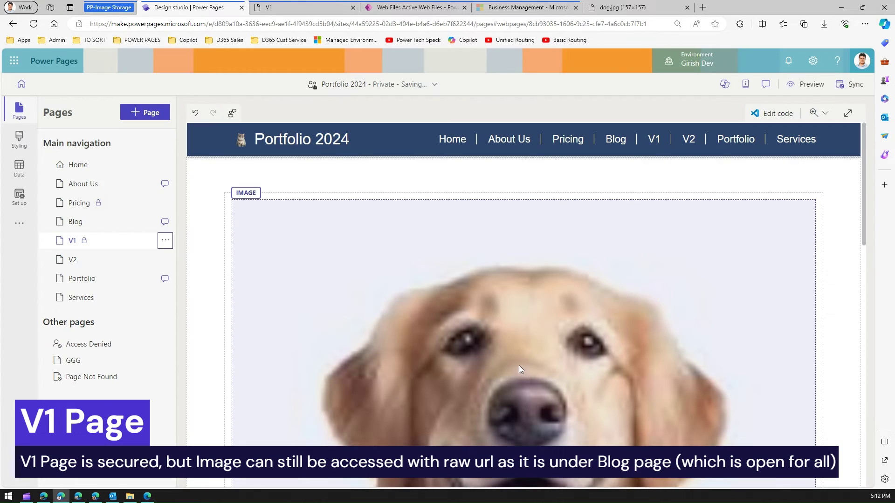
click(861, 87)
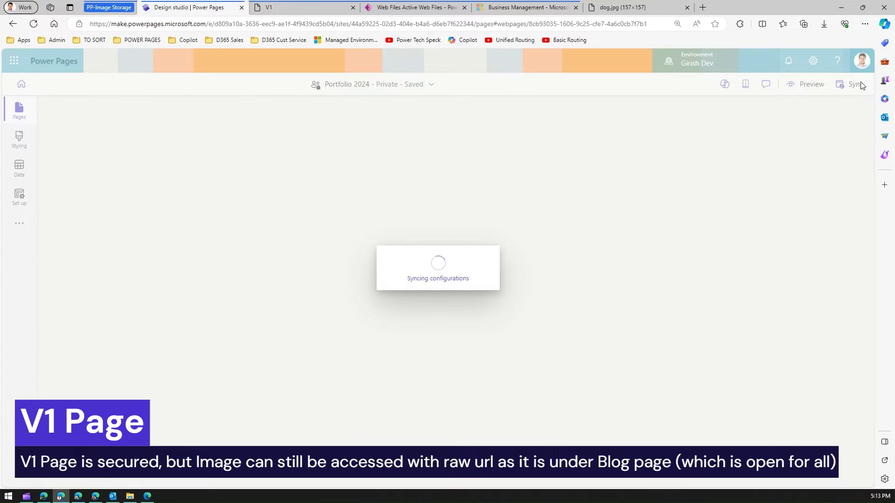
Step: Reload the raw blog/dog.jpg URL to test direct access to the image
click(623, 10)
click(306, 25)
key(Return)
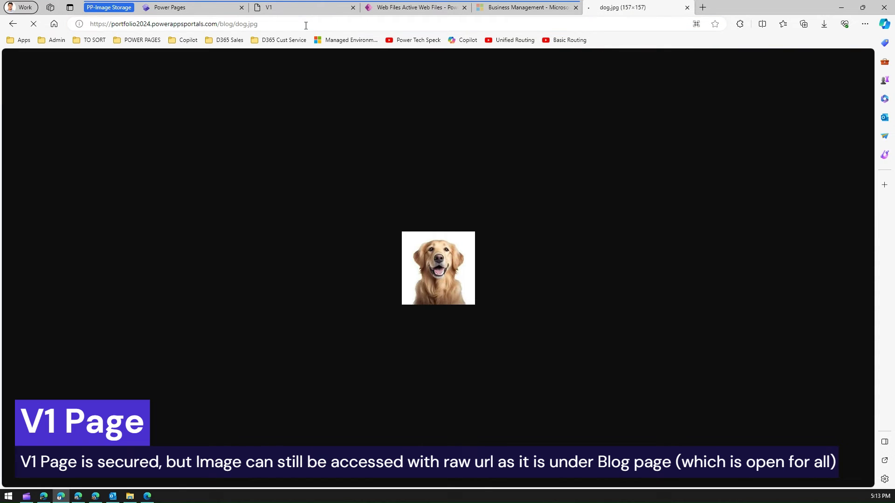
click(305, 26)
key(Return)
Step: Preview the V1 page at desktop size from the design studio, and return to the studio to select the Home page
click(204, 9)
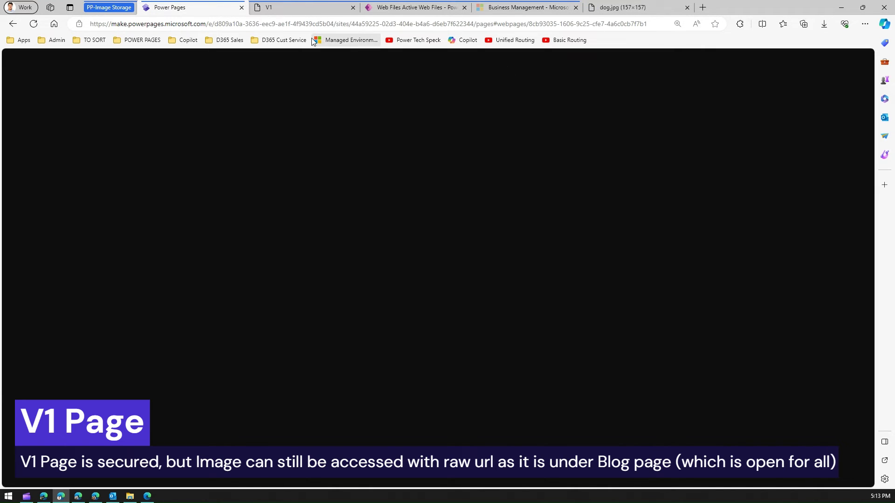
click(279, 9)
click(205, 10)
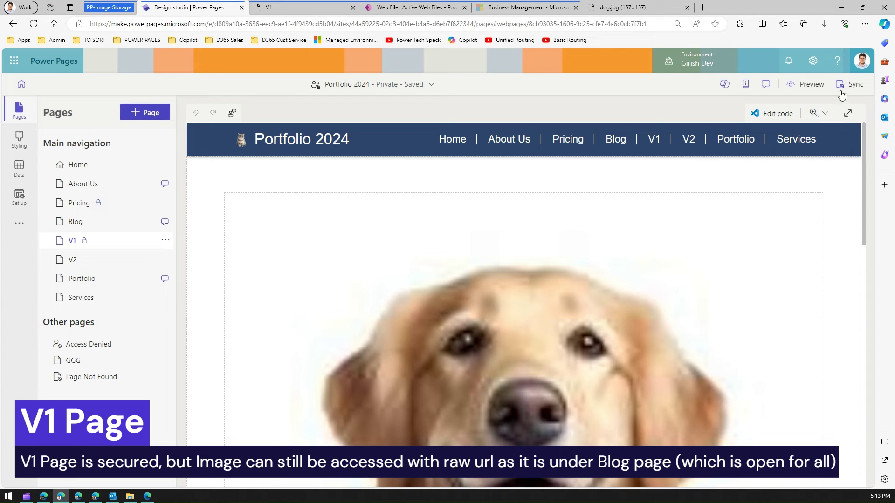
click(811, 84)
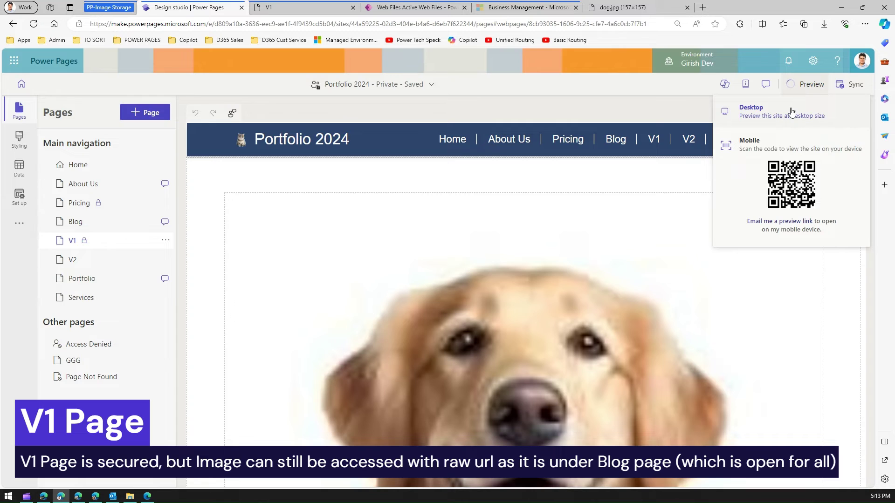
click(793, 113)
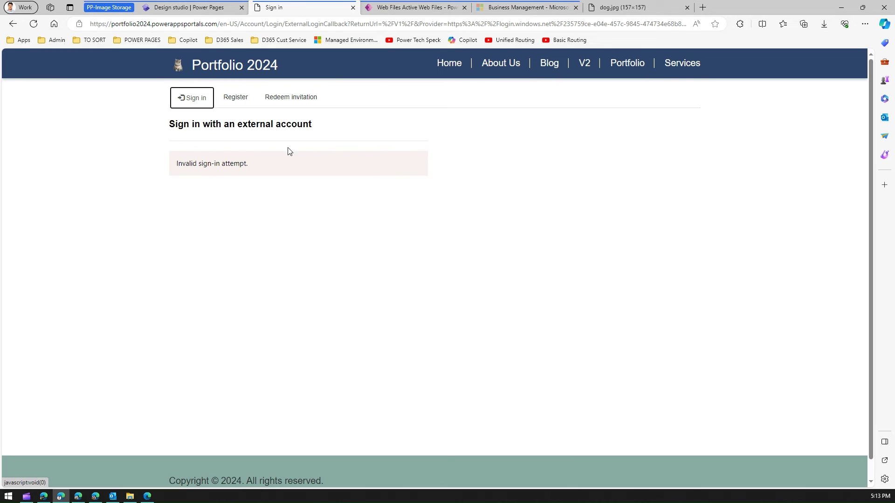
click(205, 8)
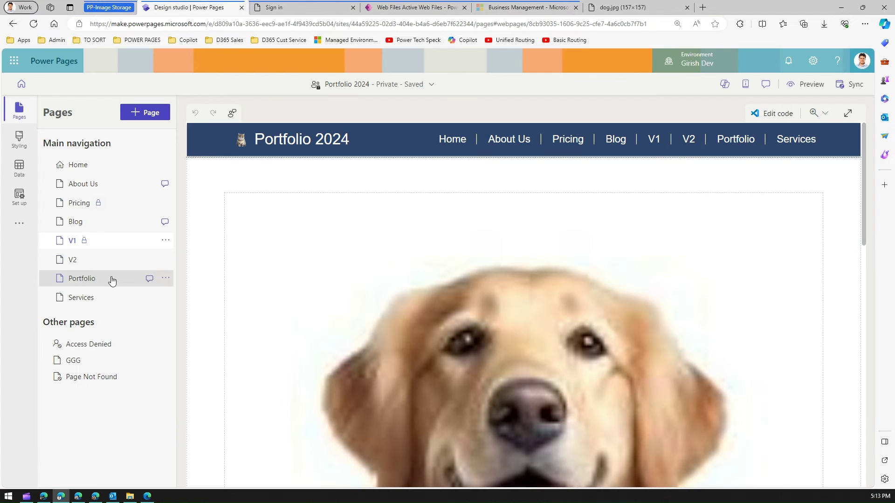
click(144, 165)
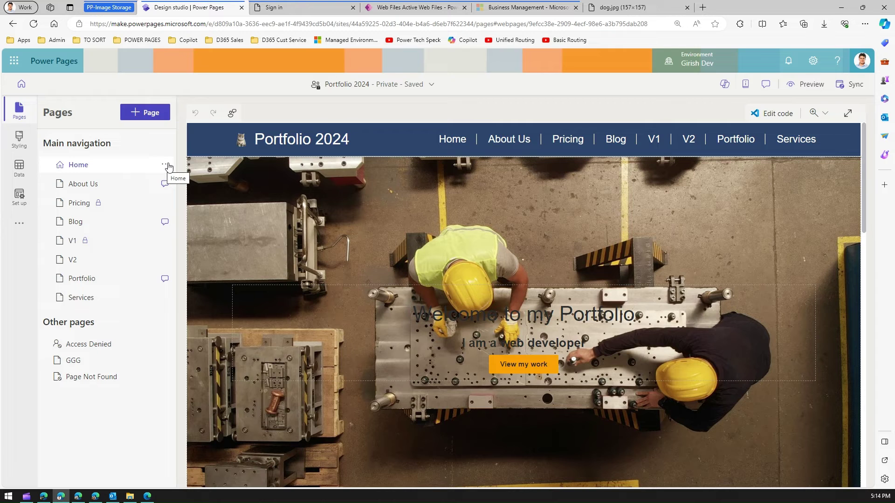
Step: Switch to Power Pages Management and start a new web file record named Scenery
click(407, 6)
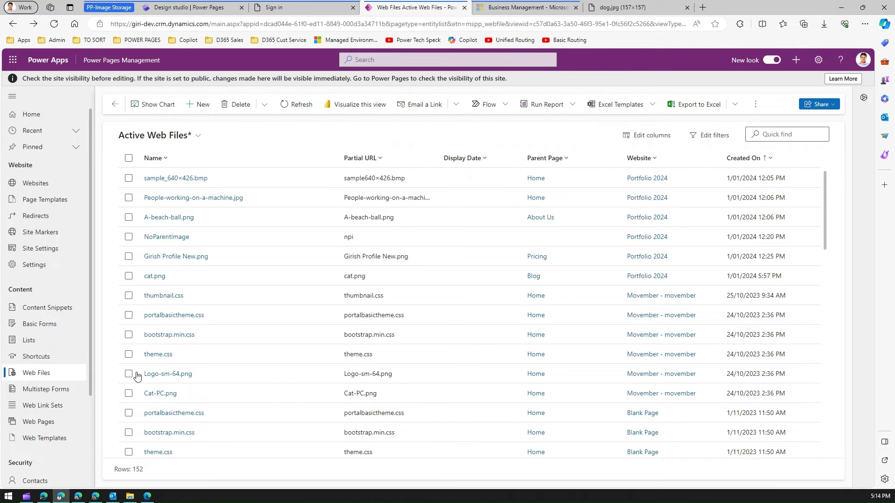
click(204, 105)
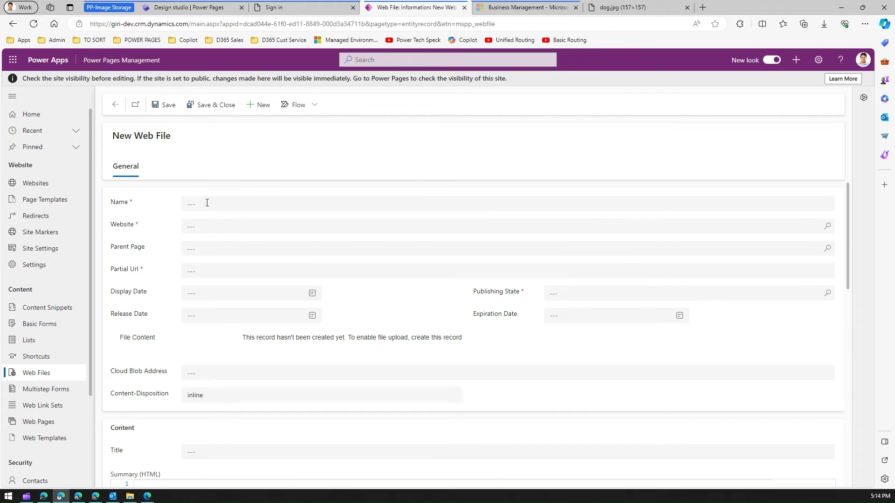
click(208, 203)
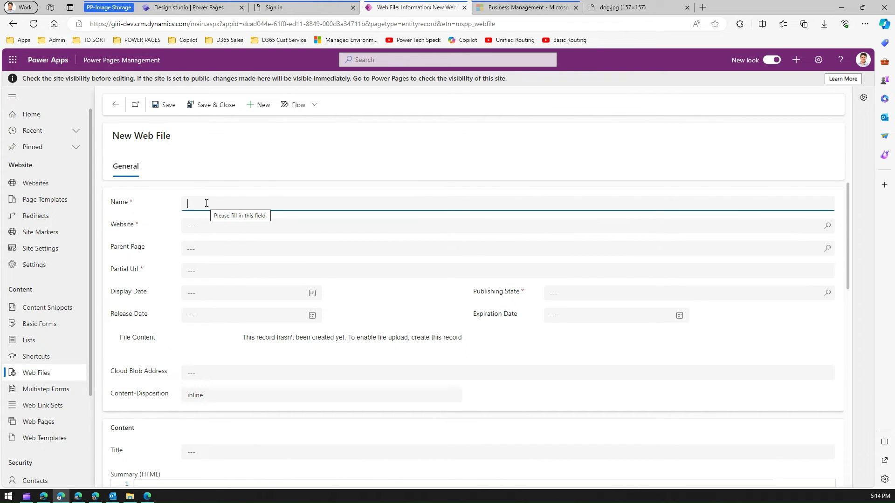
text(Sc)
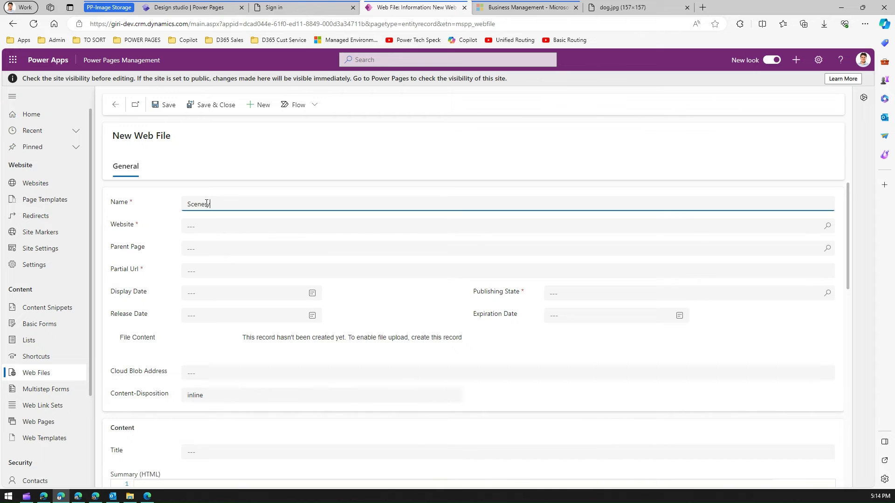
text(enery)
Step: Assign the new web file to the Portfolio 2024 website and set its partial URL to scenery
click(247, 227)
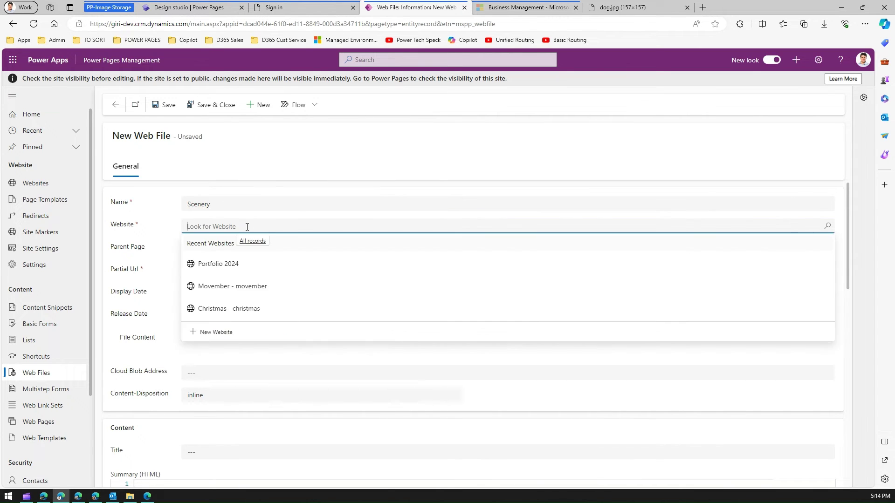
click(252, 241)
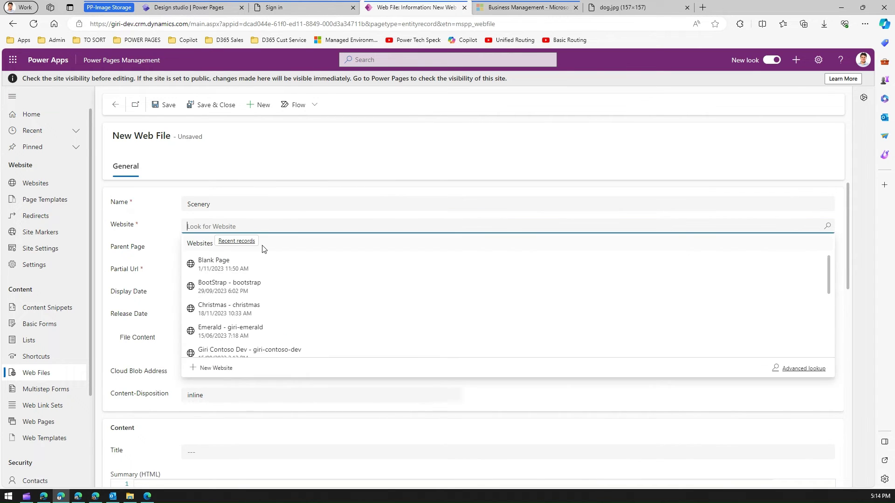
scroll(249, 326, down, 2)
click(244, 329)
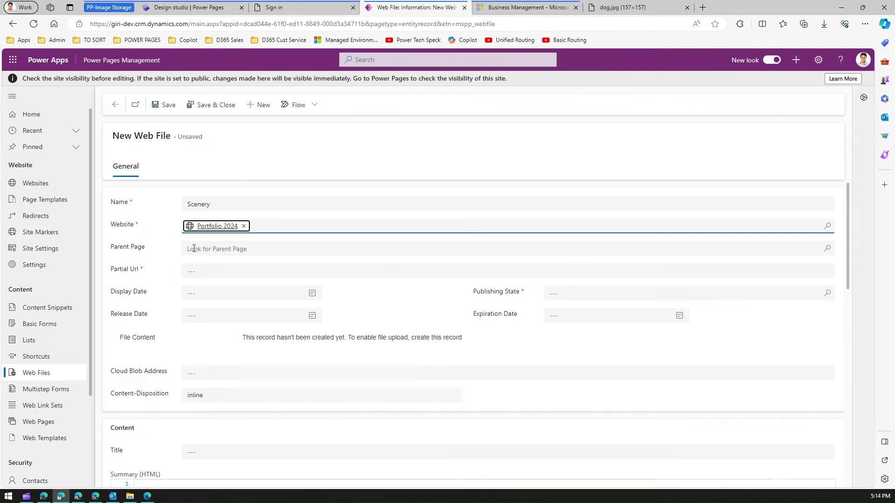
click(195, 271)
text(scenery)
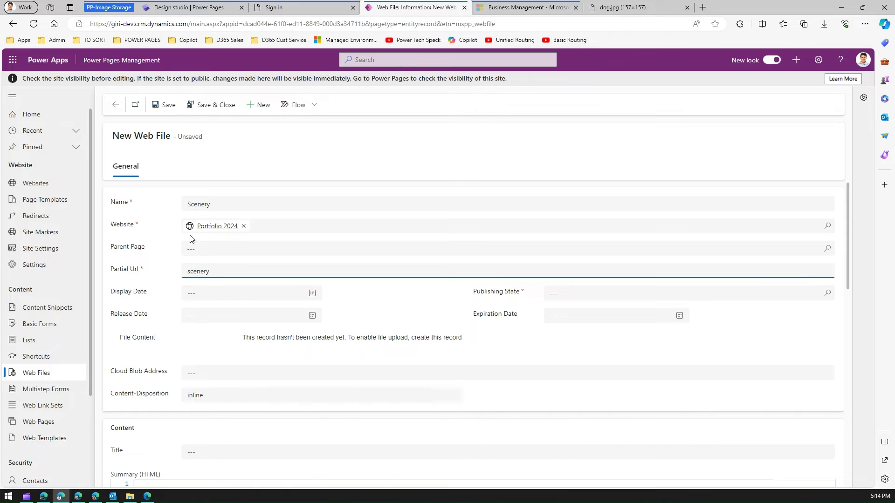
Step: Set the Scenery web file's publishing state to Published and save the record
click(168, 104)
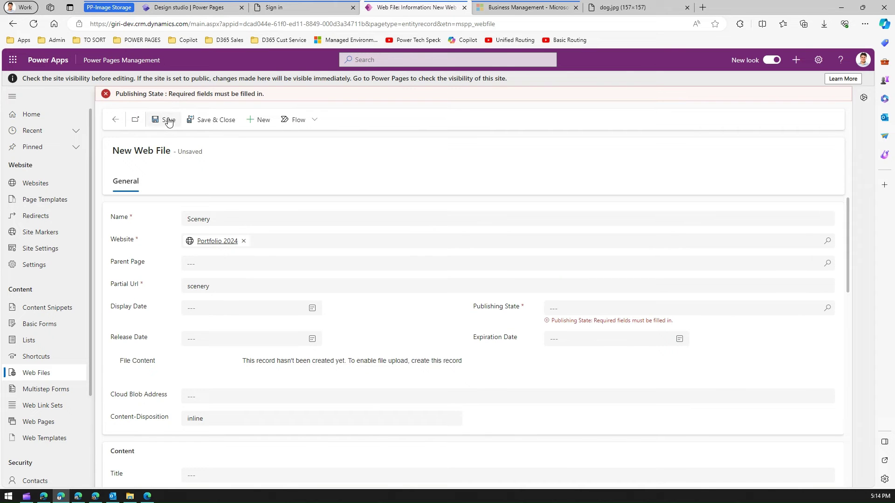
click(558, 307)
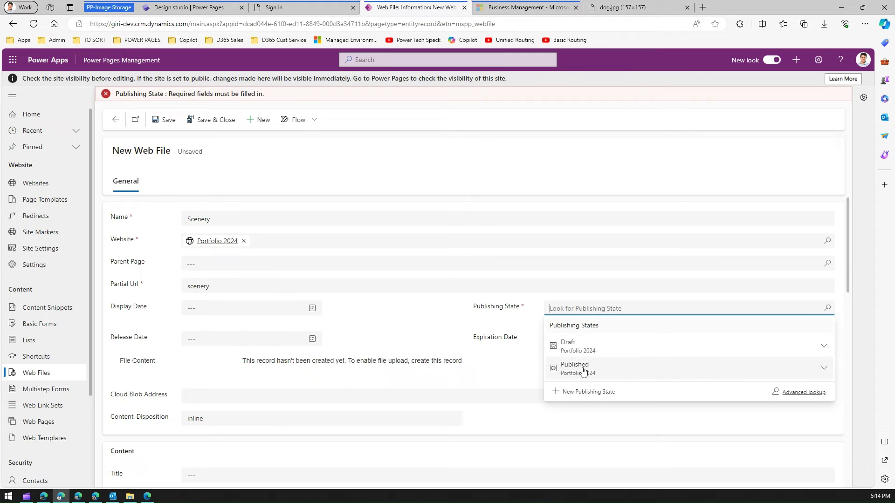
click(582, 365)
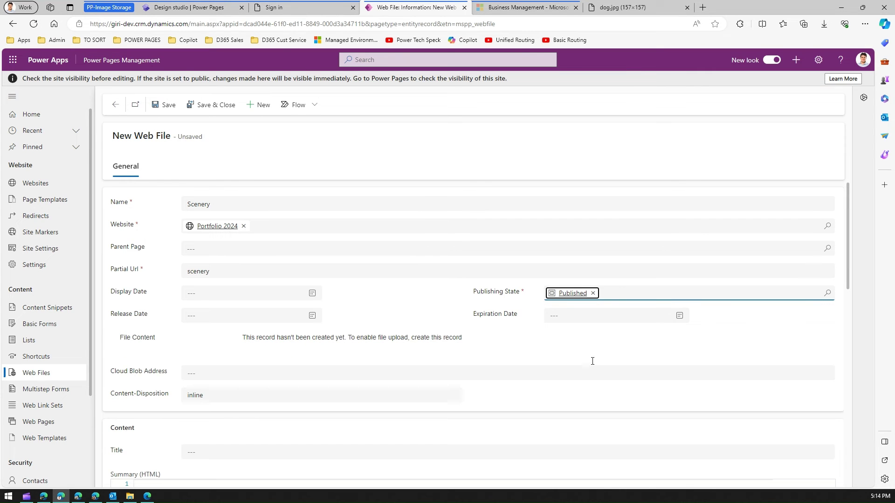
click(163, 105)
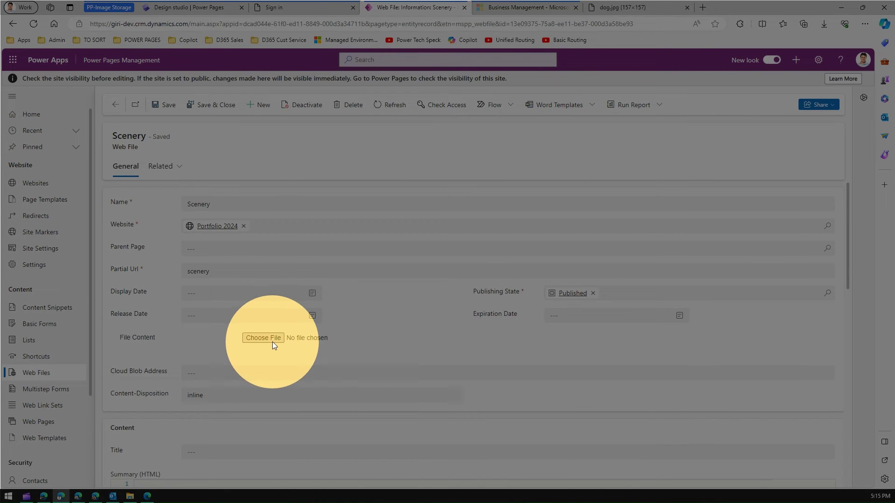
Step: Rename dog.jpg in Downloads to dog1.jpg, upload it as the Scenery web file's content, and save and close the record
click(269, 337)
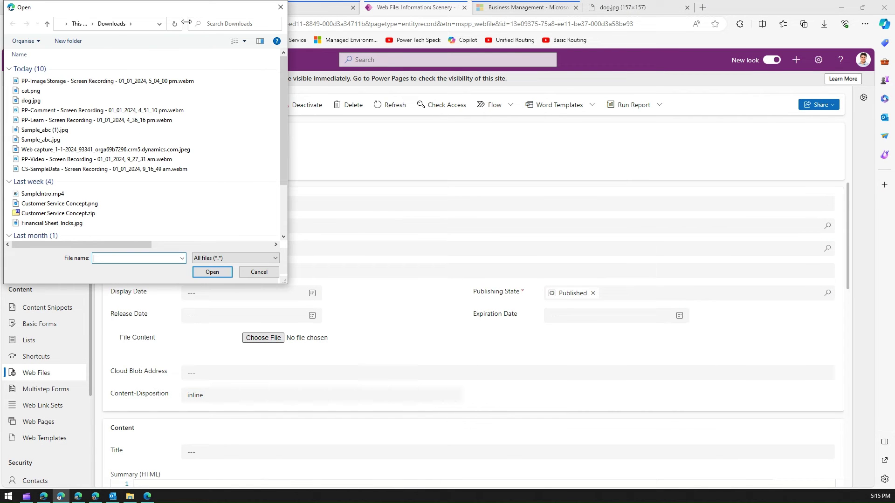
click(39, 102)
click(39, 101)
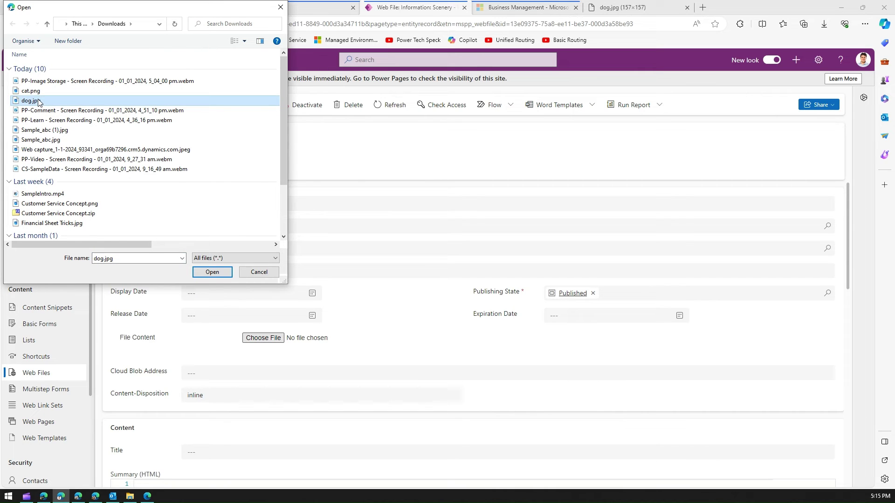
click(32, 102)
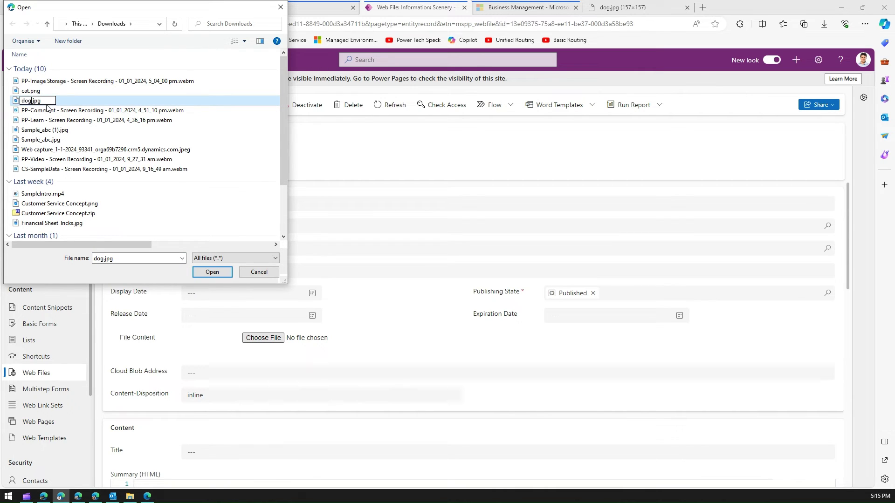
text(1)
key(Return)
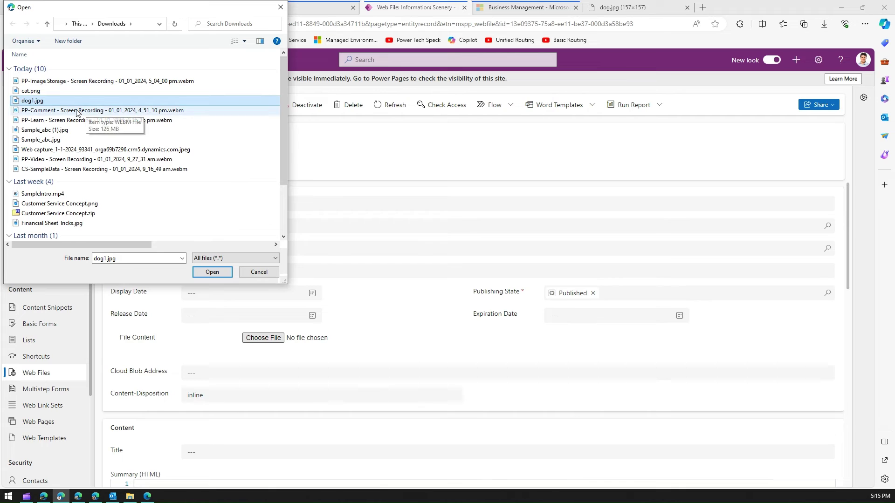
double_click(33, 101)
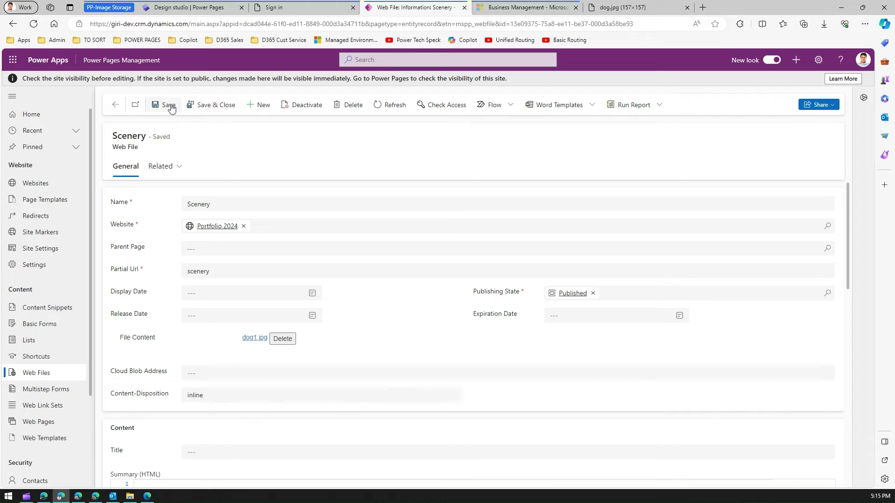
click(204, 105)
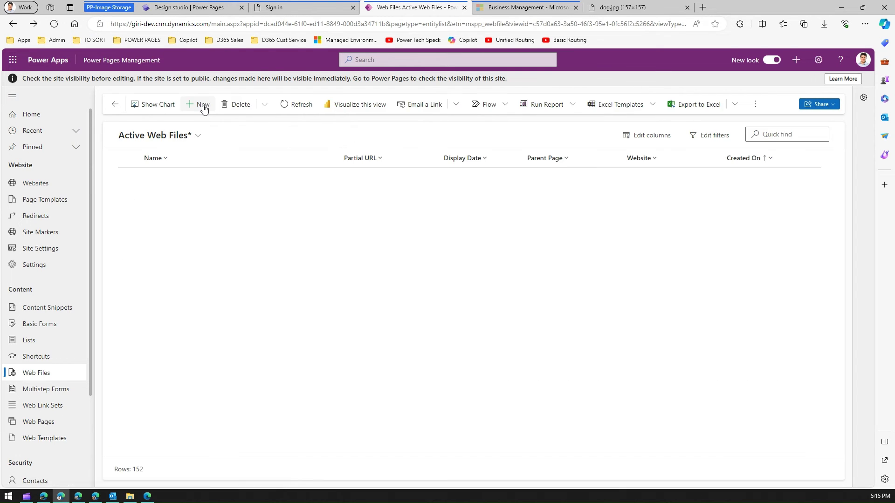
Step: Switch back to the design studio and reload it with the Home page selected
click(199, 8)
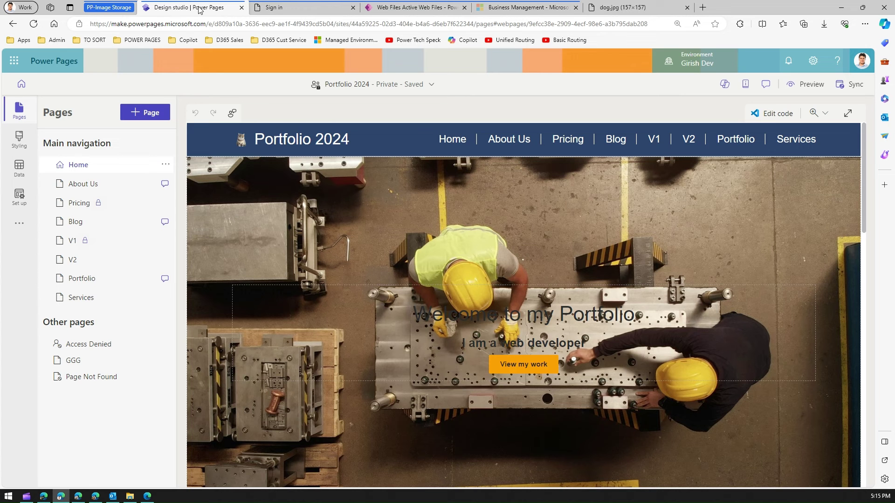
click(34, 23)
click(481, 74)
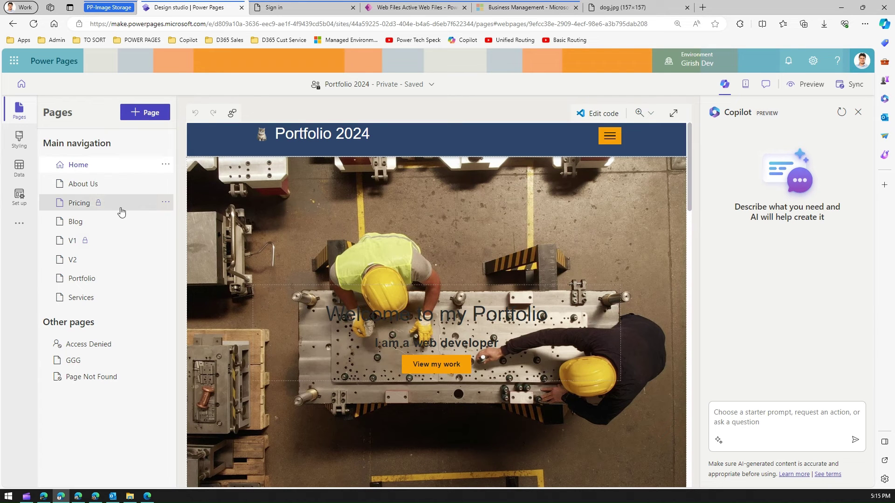
Step: Add a blank page named V6 to the main navigation and insert an image component in its section
click(146, 112)
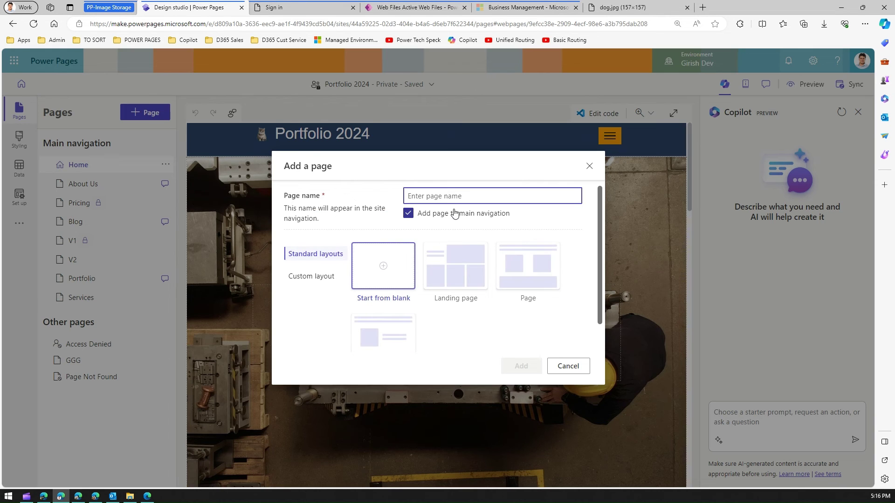
text(V6)
key(Return)
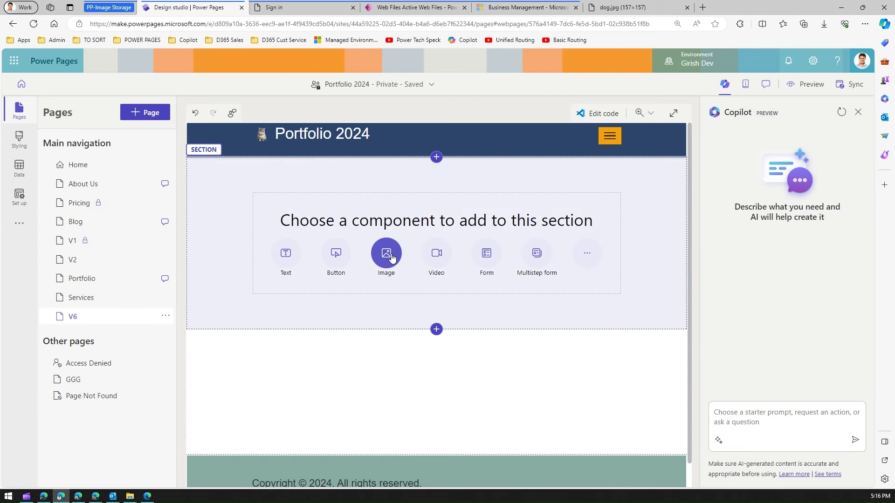
click(388, 254)
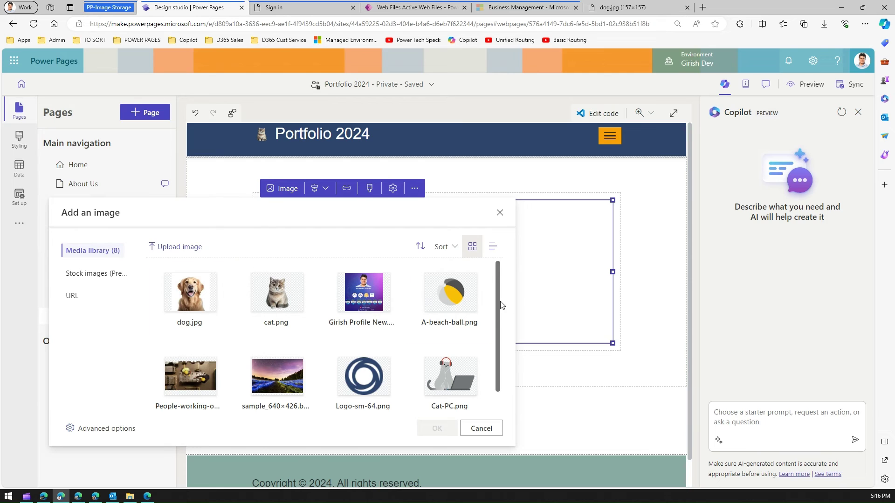
Step: Look through the media library and the stock images option for the new Scenery web file
scroll(501, 305, down, 1)
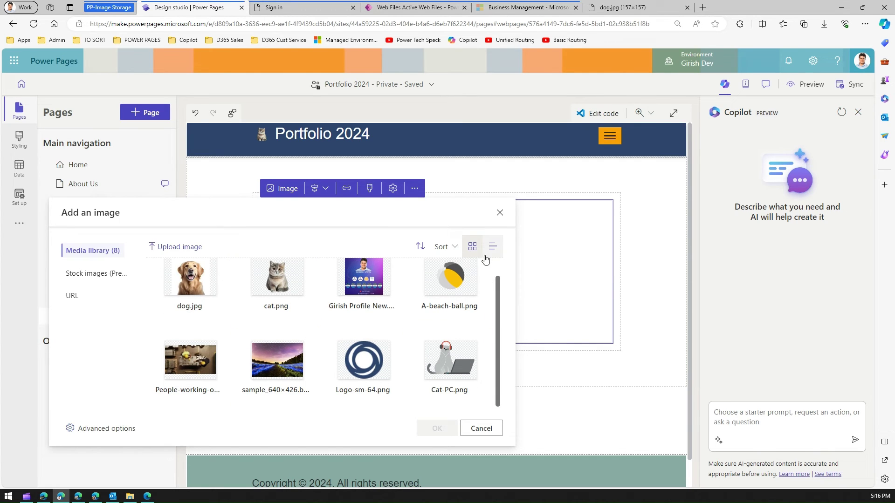
click(94, 274)
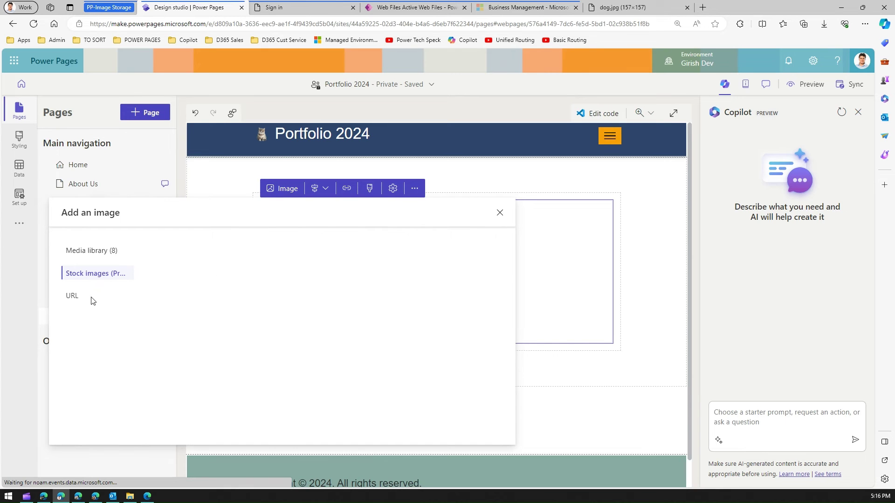
click(88, 251)
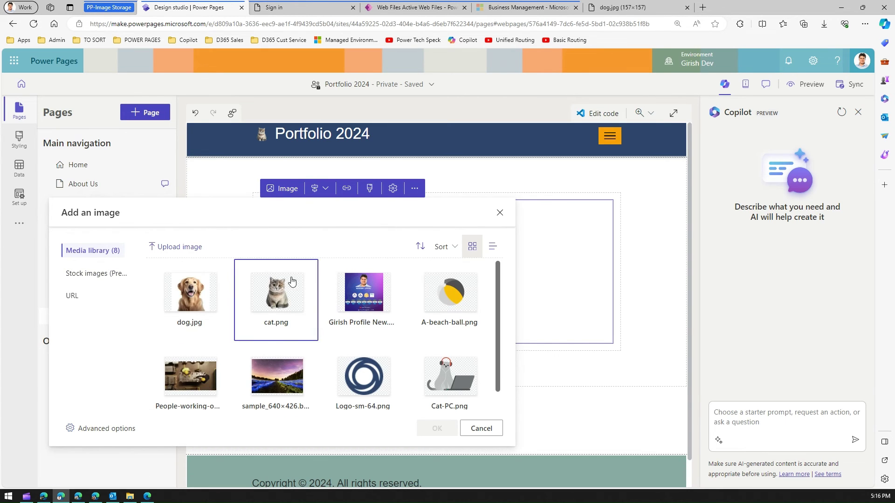
scroll(482, 318, down, 1)
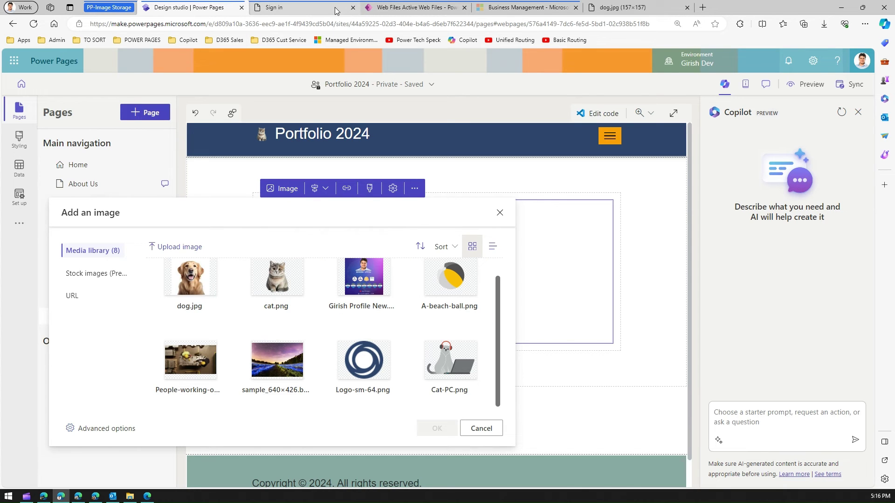
Step: Switch to Power Pages Management, search the web files for scenery and open the Scenery record
click(394, 8)
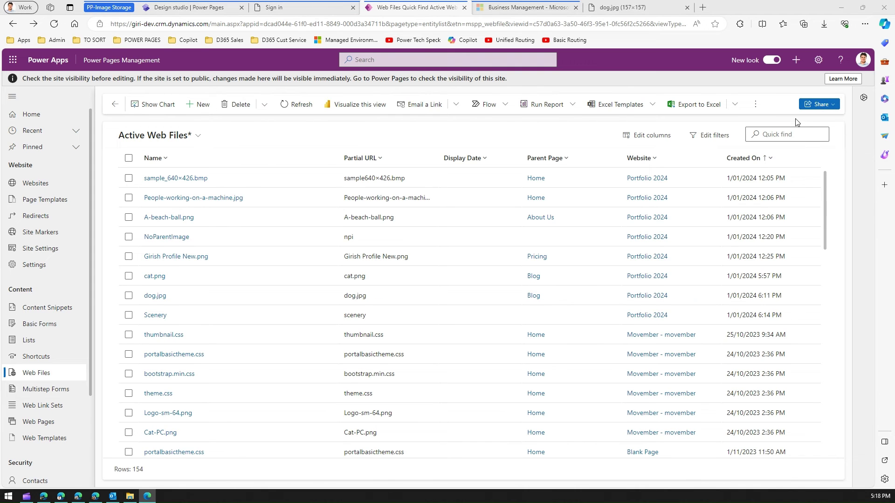
click(794, 134)
text(scenery)
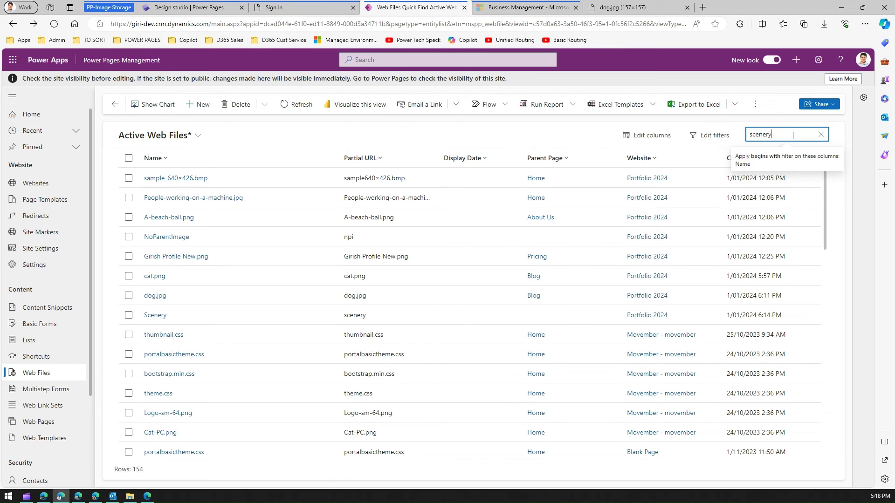
key(Return)
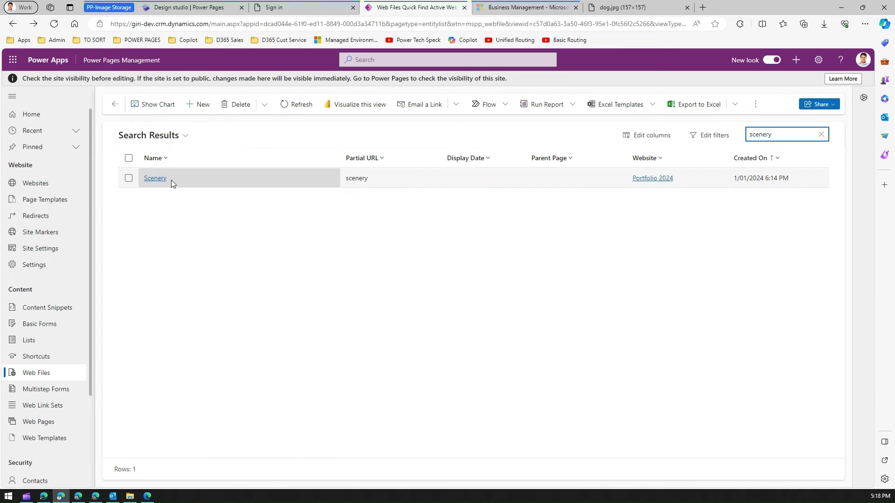
click(158, 180)
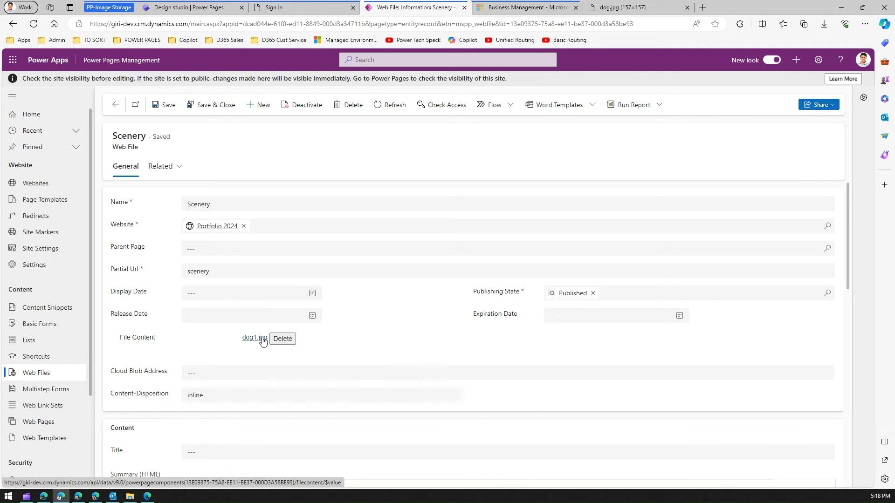
Step: Copy the link of the Scenery record's dog1.jpg file content and open it in a new browser tab
right_click(263, 342)
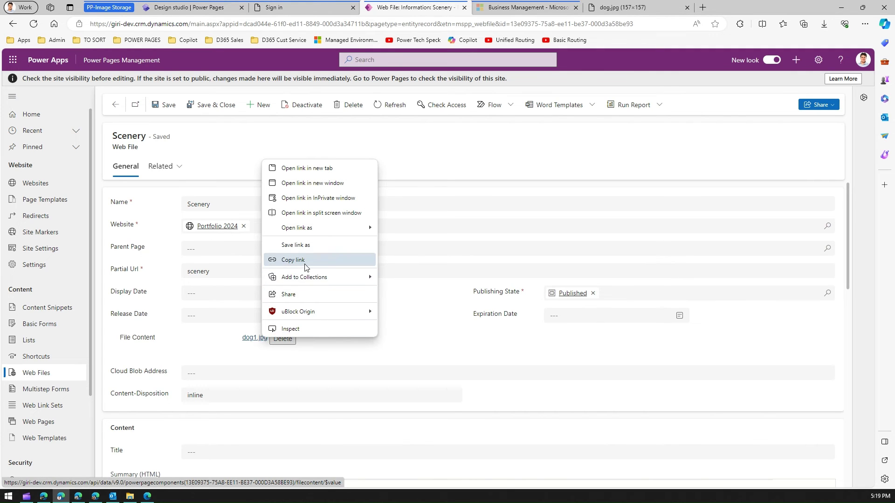
click(304, 261)
click(702, 8)
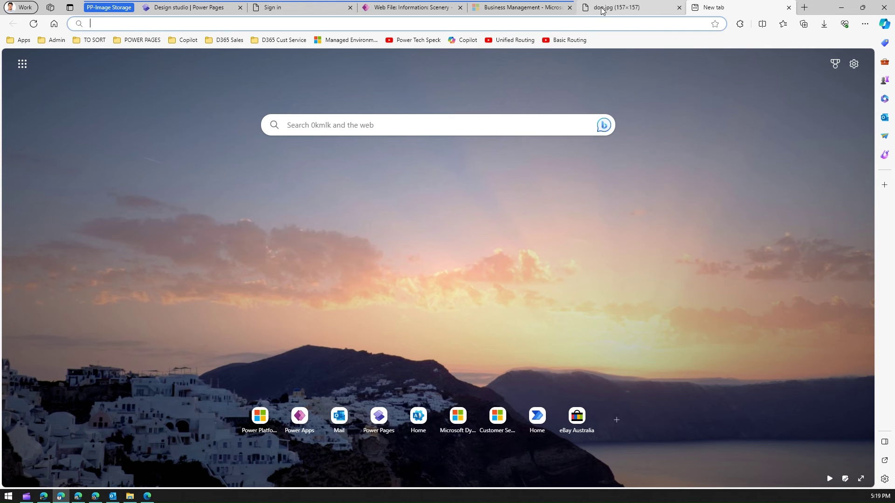
key(ctrl+v)
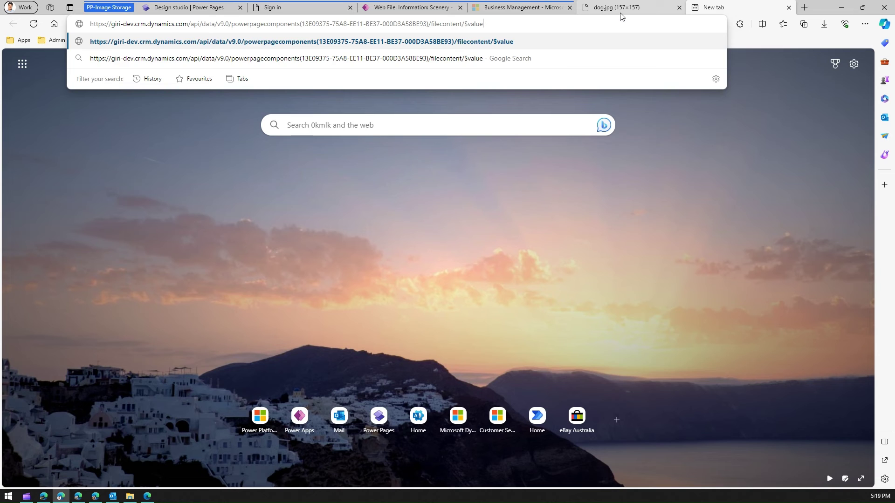
key(Return)
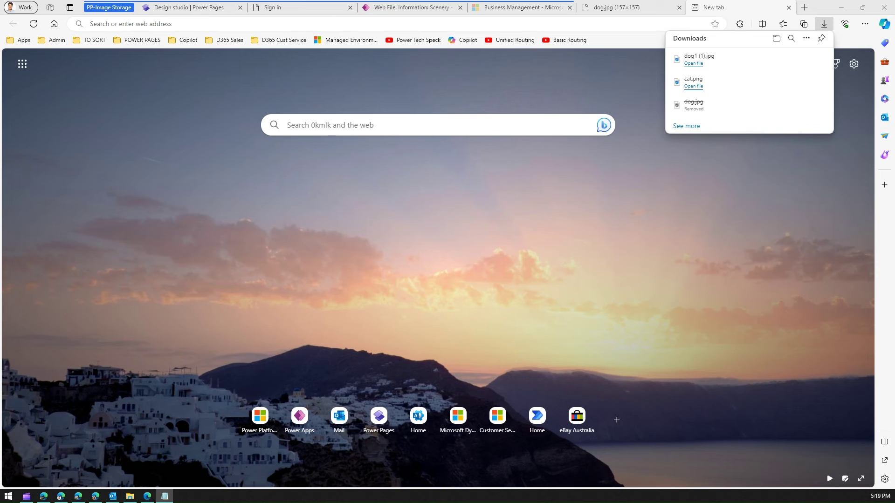
Step: Switch to Notepad, enlarge the text to examine the file content URL, and minimize the window
key(alt+Tab)
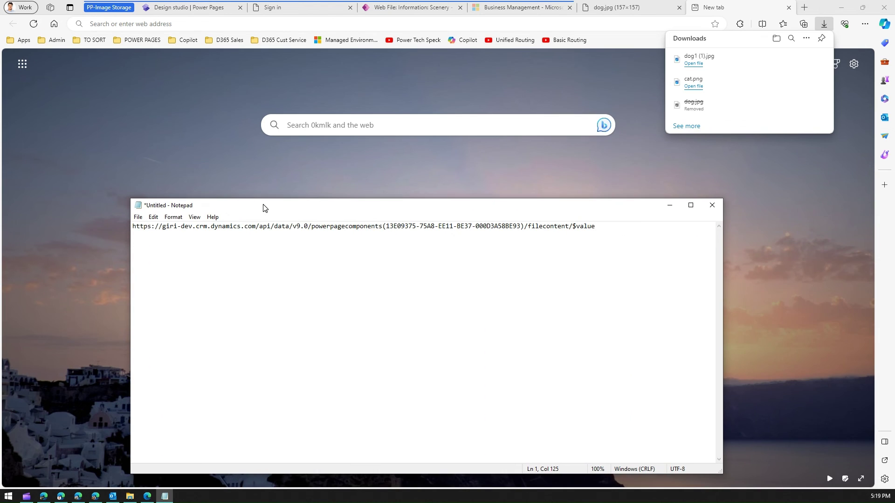
ctrl+scroll(238, 280, up, 8)
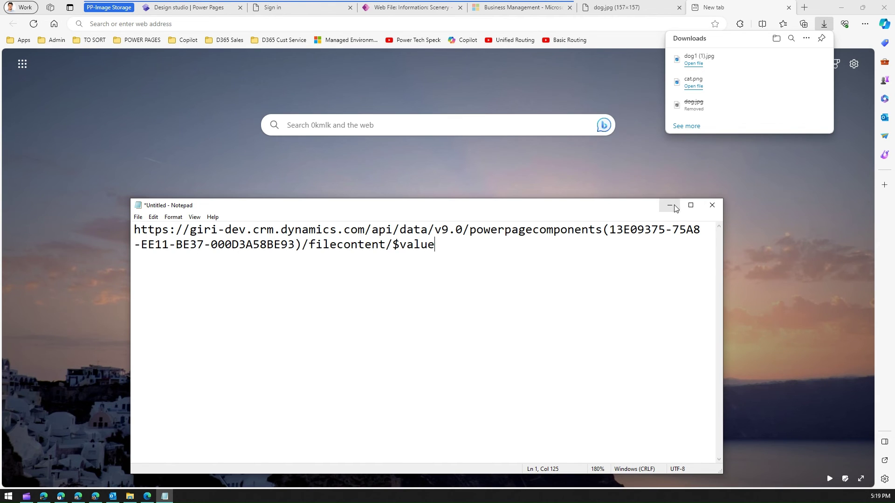
drag(443, 246, 135, 222)
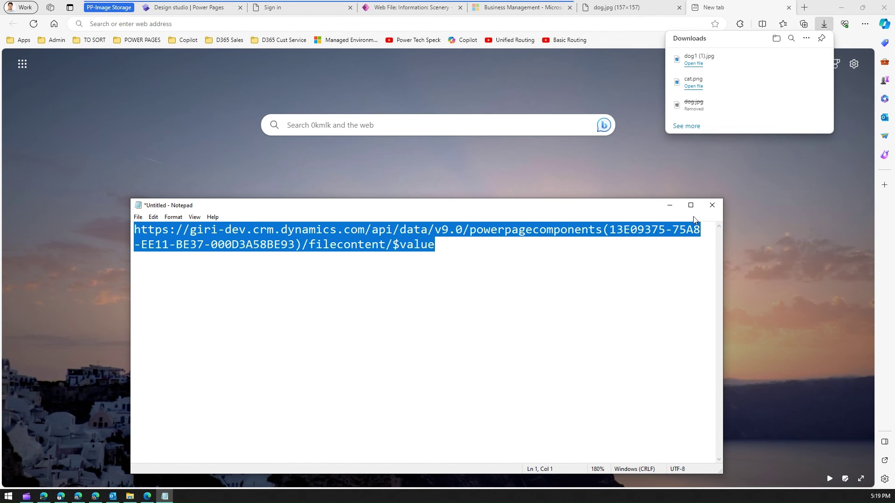
click(670, 205)
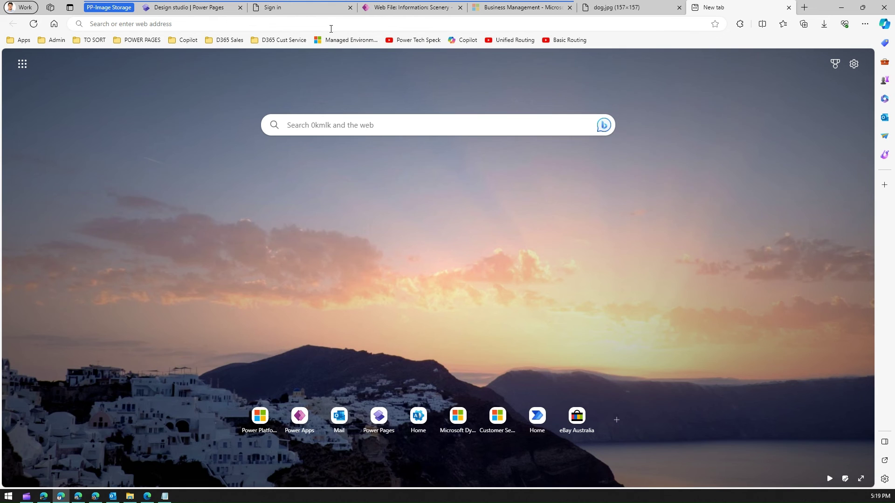
Step: Return to the design studio, insert the image on page V6 from the copied file content URL, and shrink it to a small thumbnail
click(184, 9)
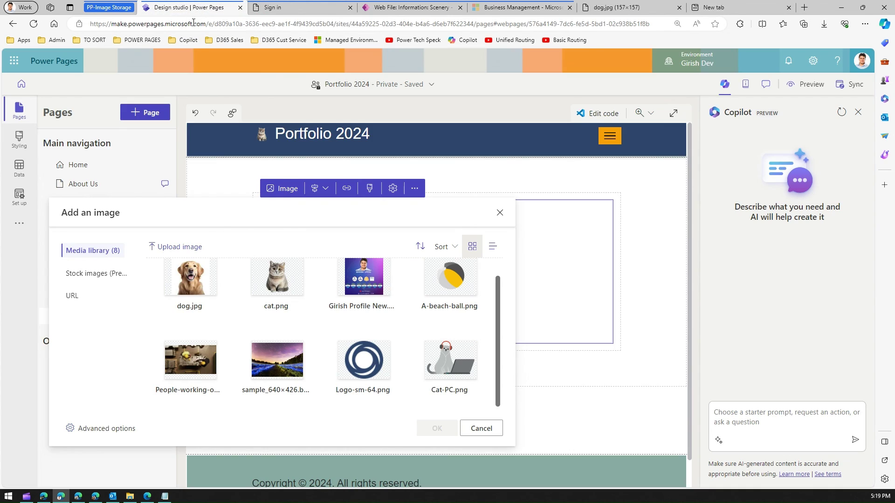
click(72, 297)
click(201, 262)
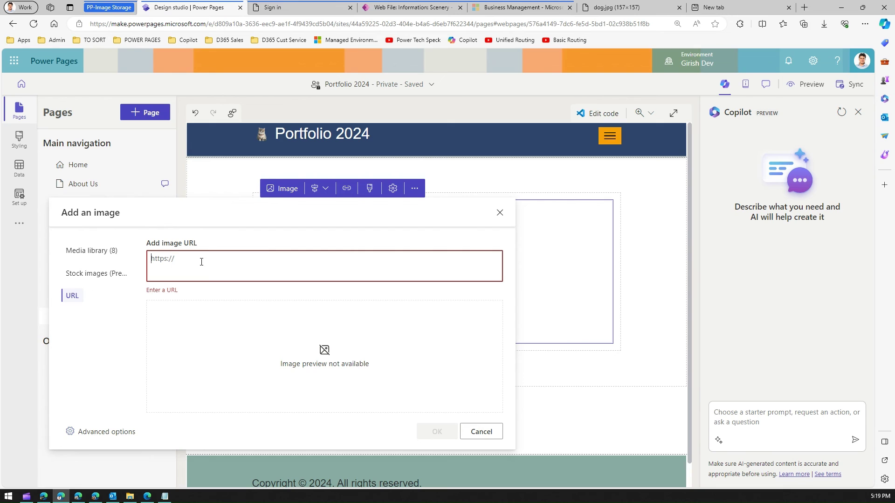
key(ctrl+v)
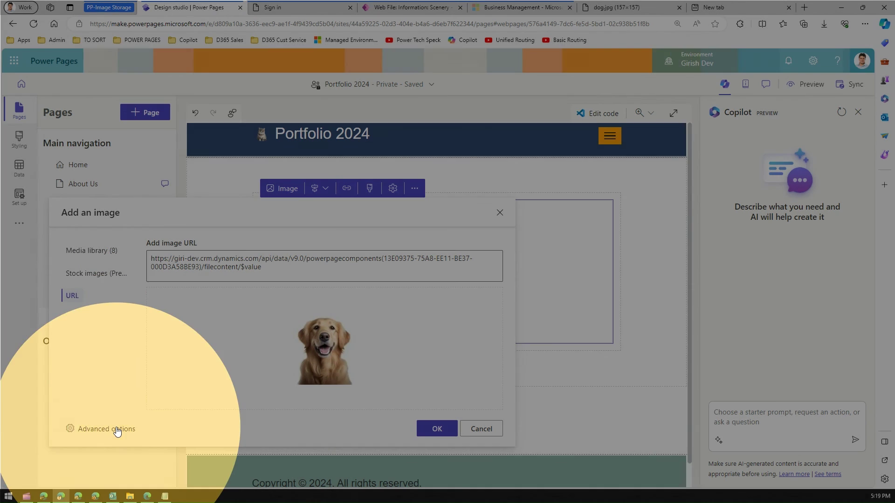
click(132, 428)
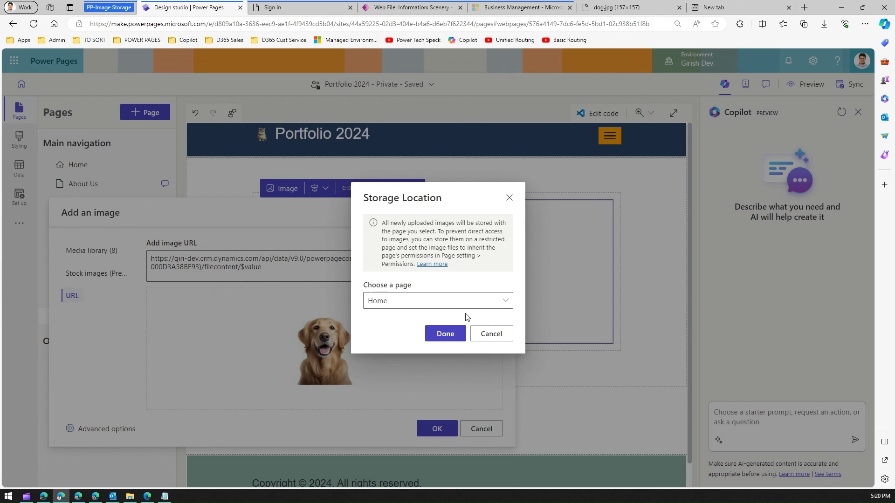
click(485, 336)
click(434, 427)
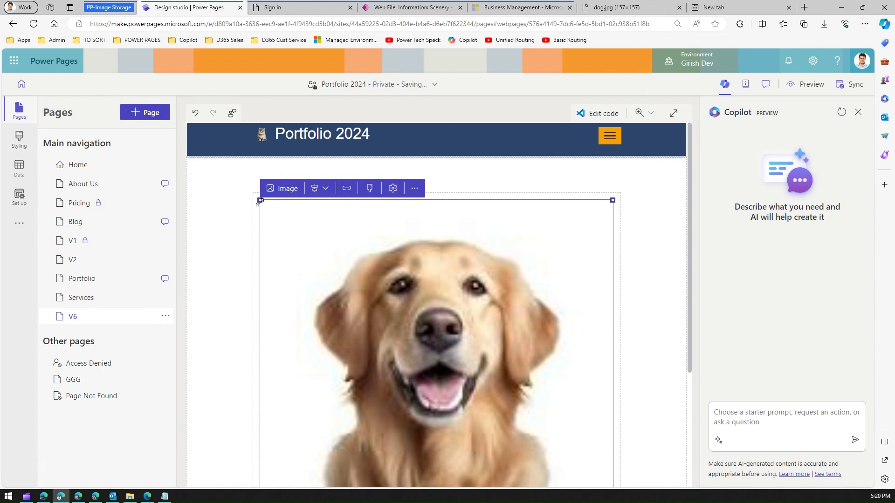
drag(260, 201, 574, 485)
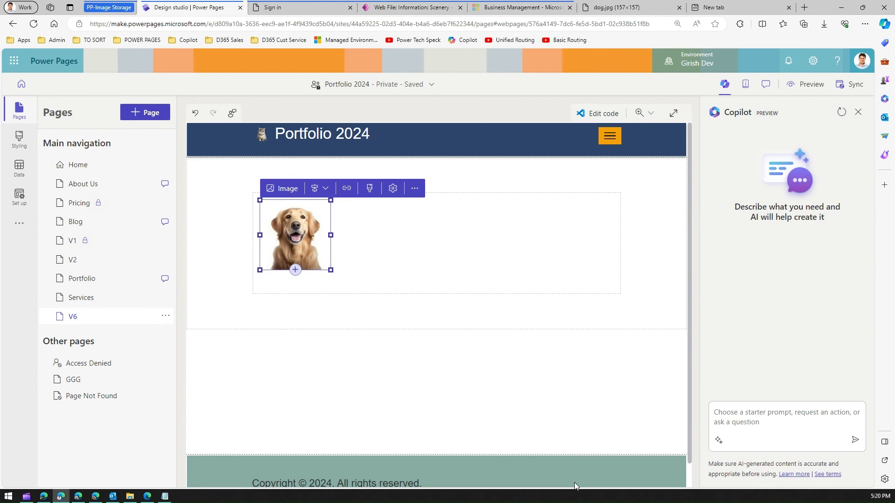
click(451, 377)
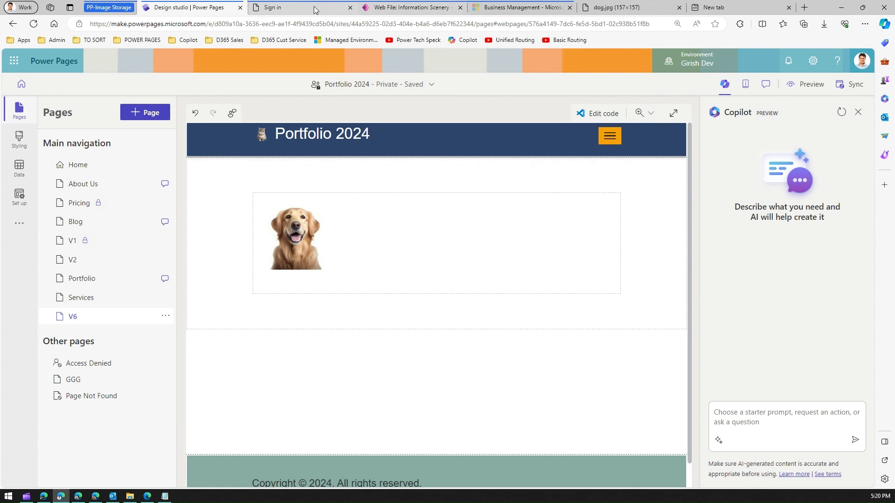
Step: Examine the Content-Disposition options of the Scenery web file without changing them, and return to page V6 in the design studio
click(430, 7)
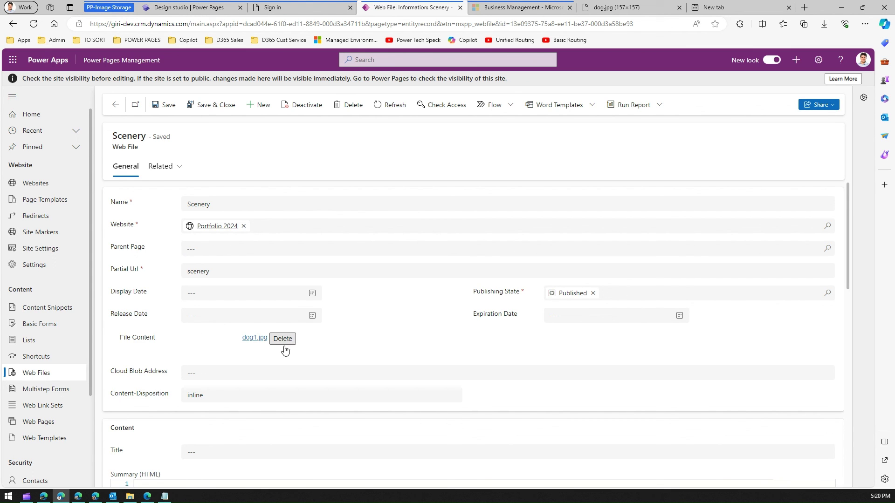
click(217, 397)
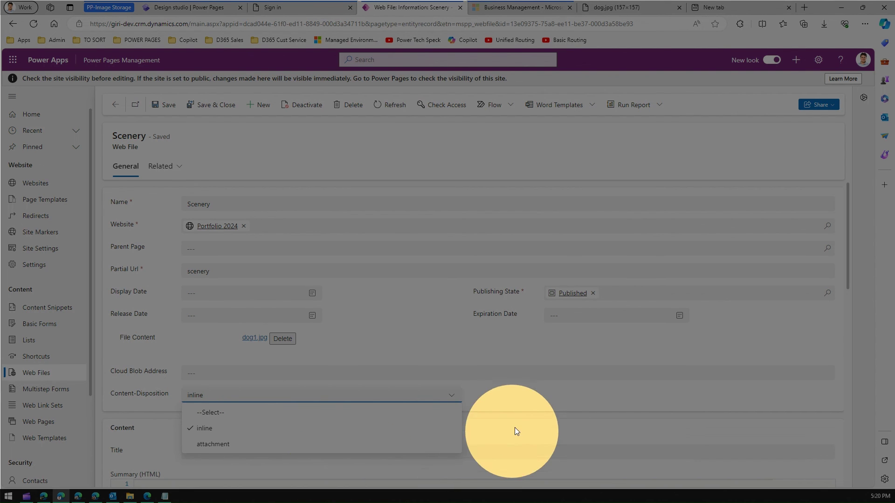
click(521, 404)
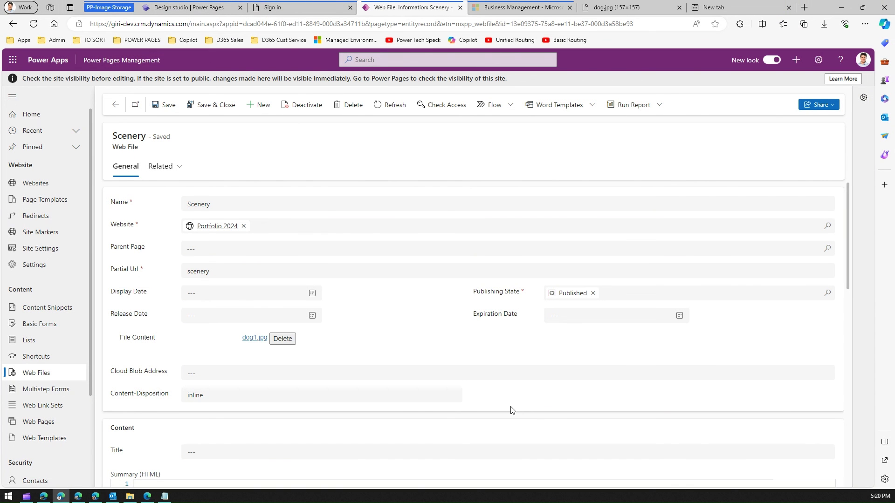
click(450, 397)
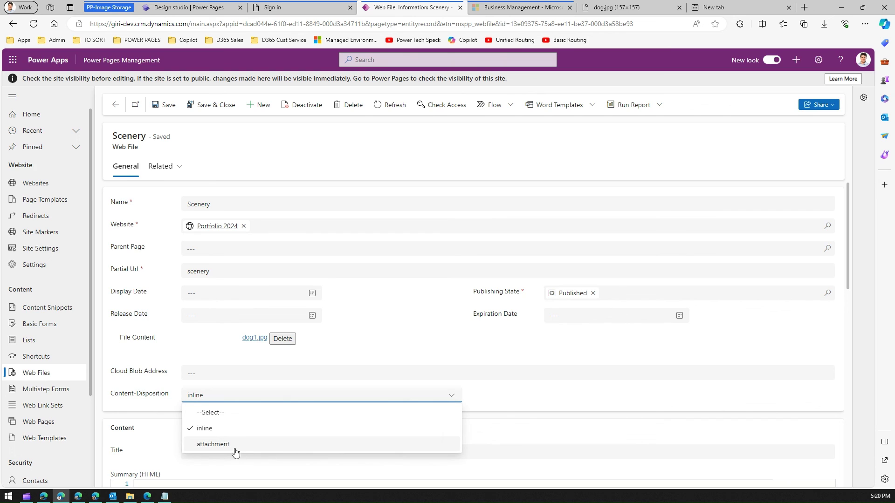
click(535, 408)
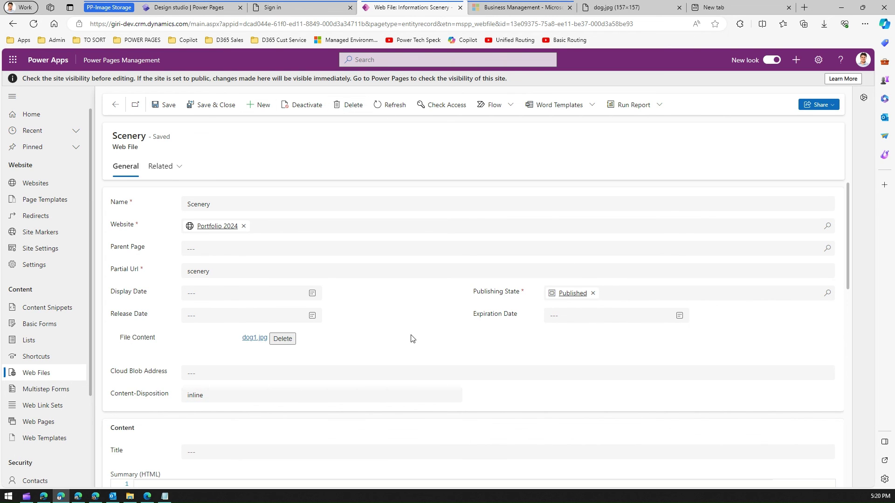
click(205, 7)
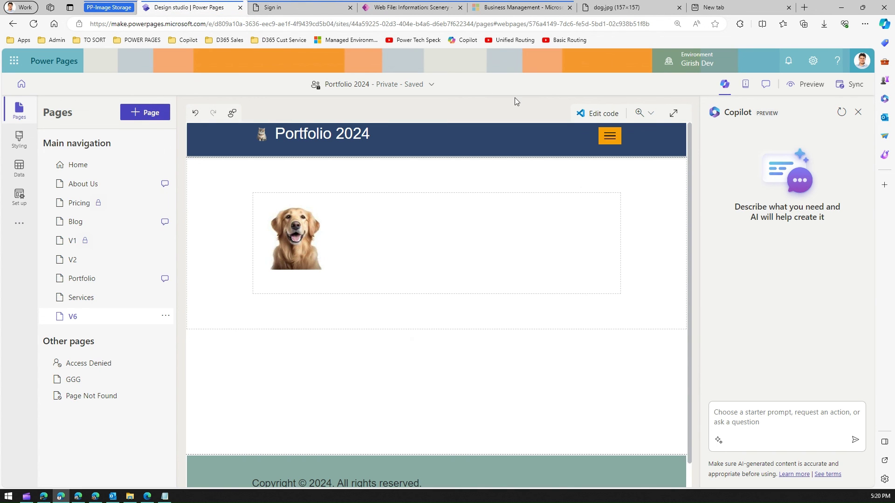